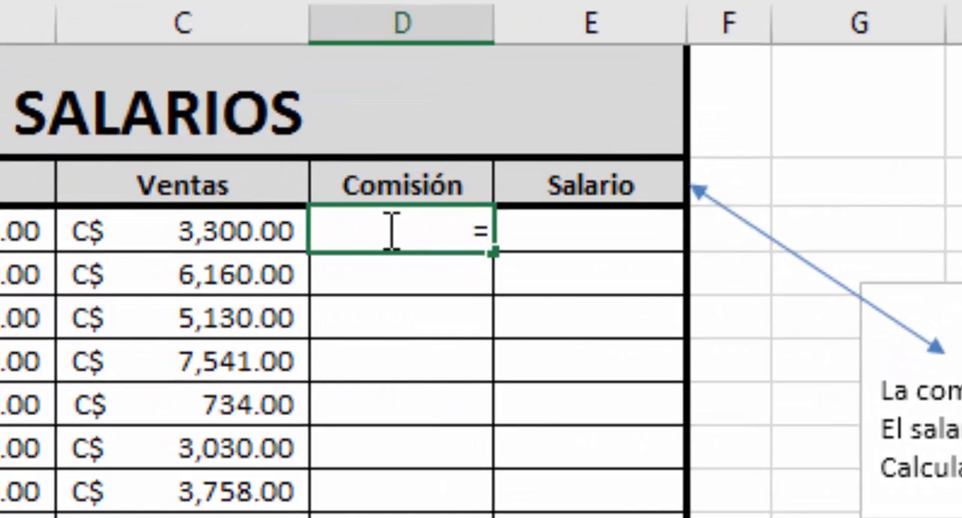
- Enter the commission formula =C3*10% in D3, the first cell of the Comisión column
{"action": "left_click", "coordinate": [193, 233]}
{"action": "type", "text": "*10"}
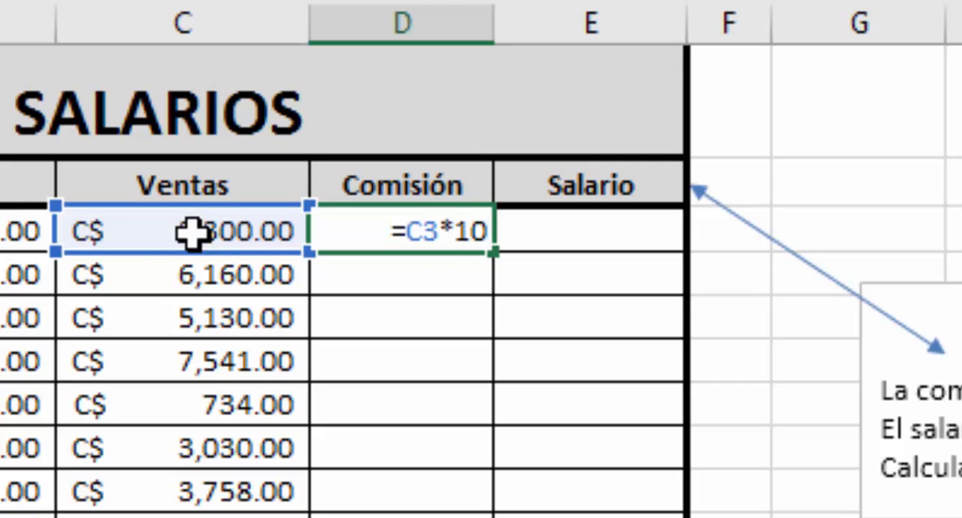
{"action": "type", "text": "%"}
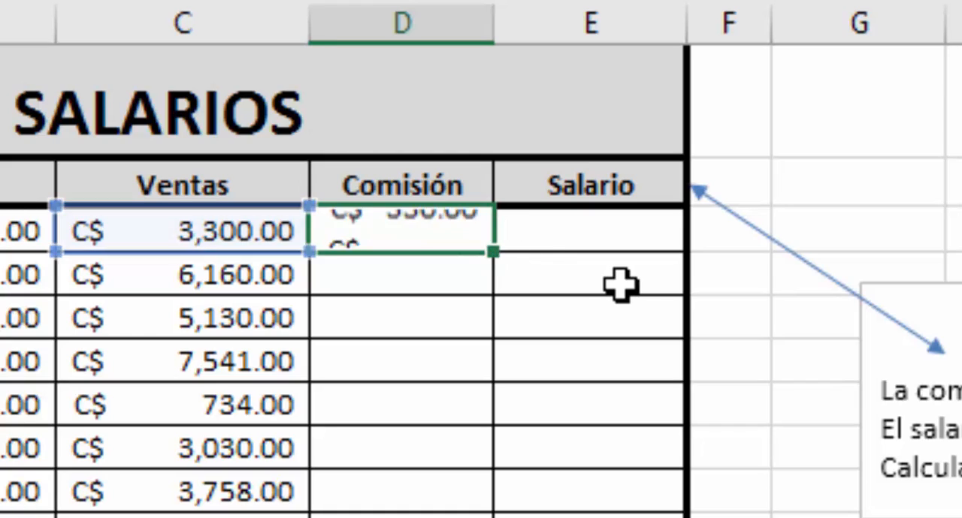
{"action": "key", "text": "Return"}
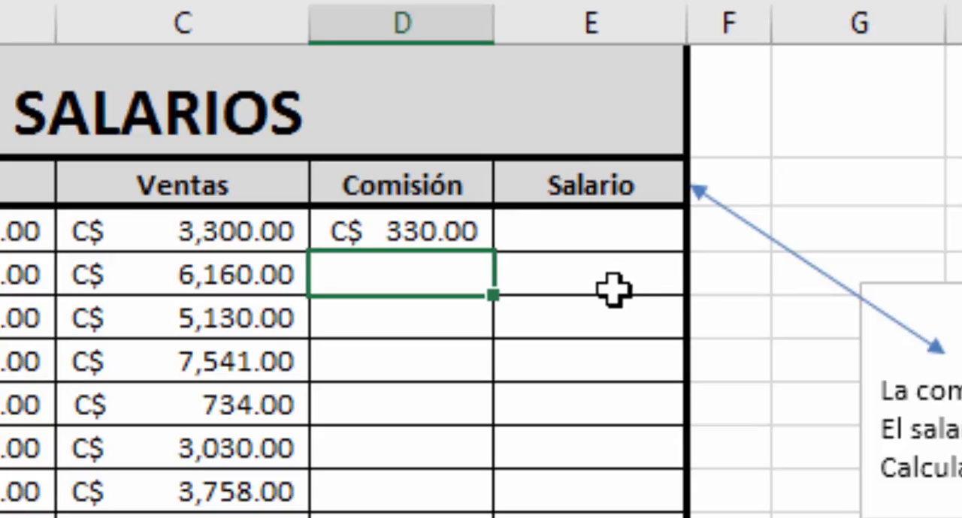
- Copy the commission formula from D3 down the Comisión column to D17
{"action": "left_click", "coordinate": [408, 230]}
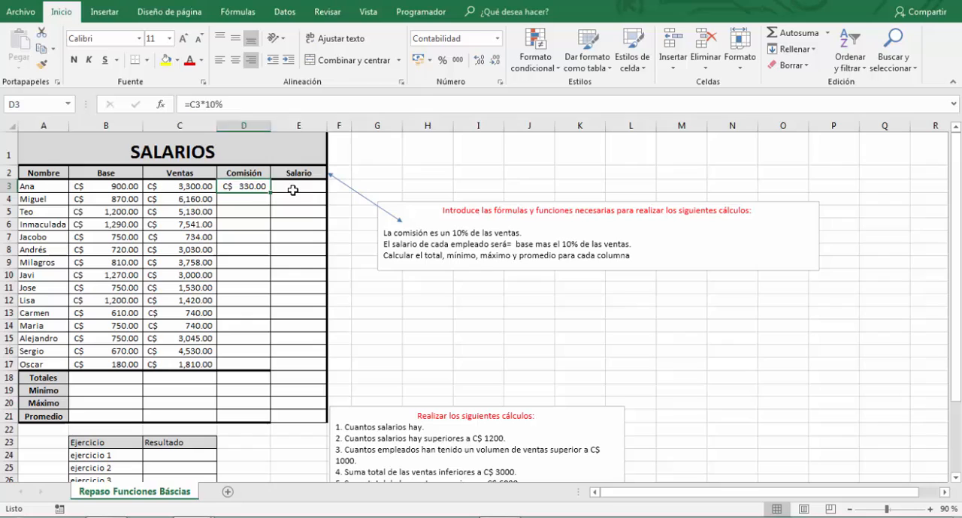
{"action": "left_click", "coordinate": [511, 220]}
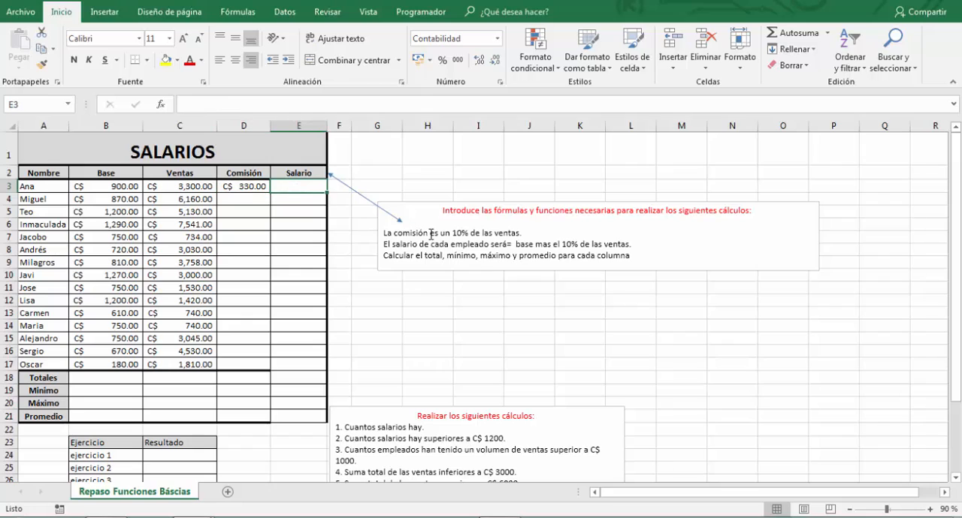
{"action": "left_click", "coordinate": [256, 187]}
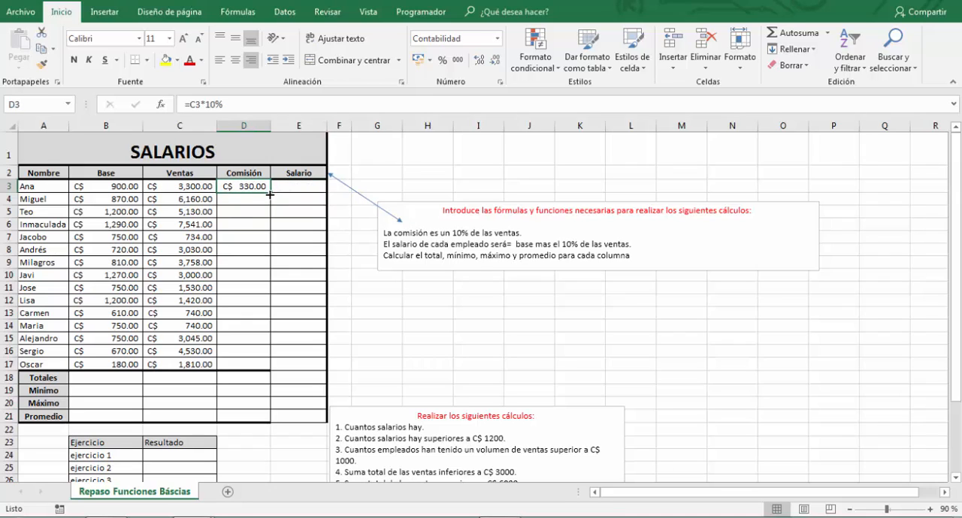
{"action": "left_click_drag", "start_coordinate": [269, 196], "coordinate": [252, 369]}
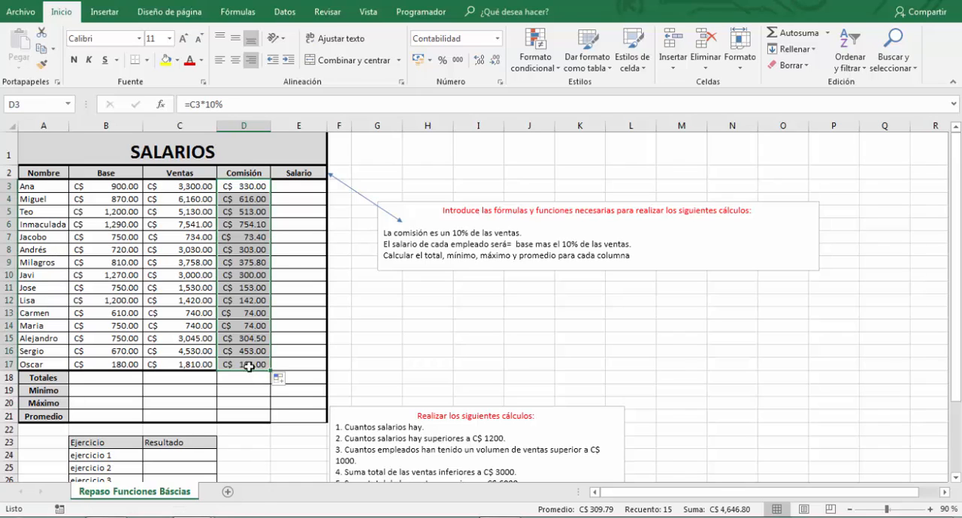
- Enter the salary formula =C3+D3 in E3, the first cell of the Salario column
{"action": "left_click", "coordinate": [412, 269]}
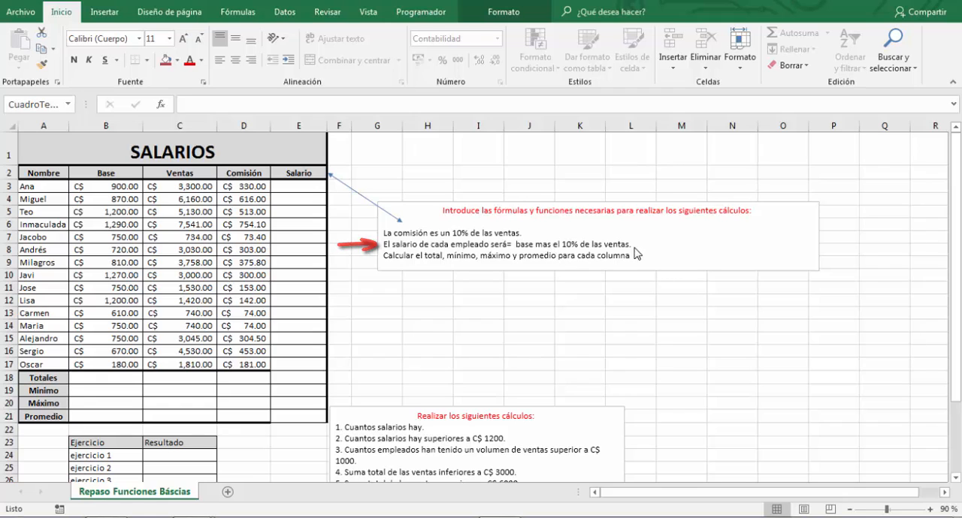
{"action": "left_click", "coordinate": [302, 186]}
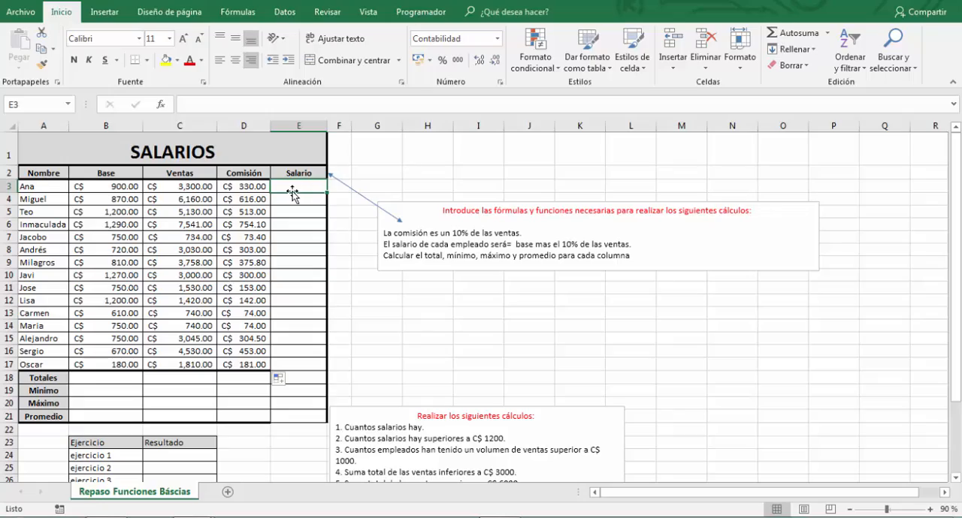
{"action": "type", "text": "="}
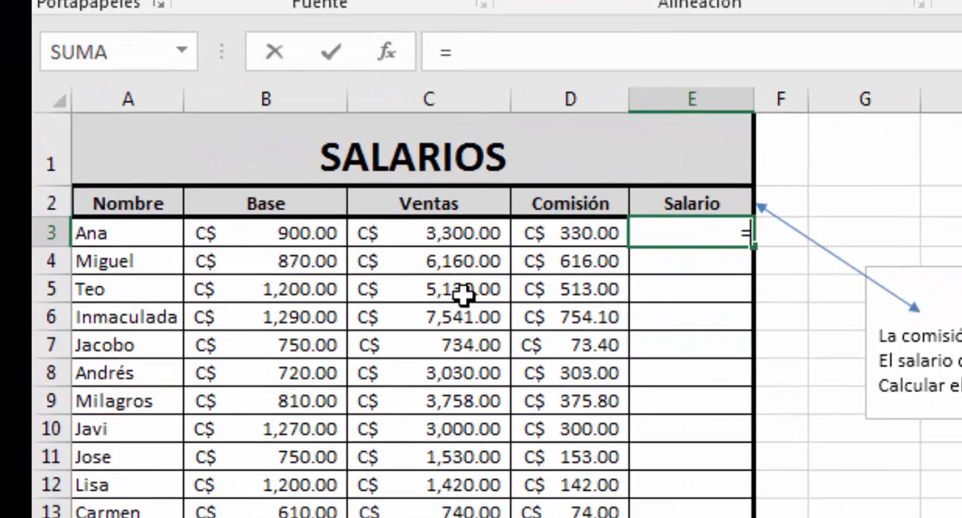
{"action": "left_click", "coordinate": [419, 233]}
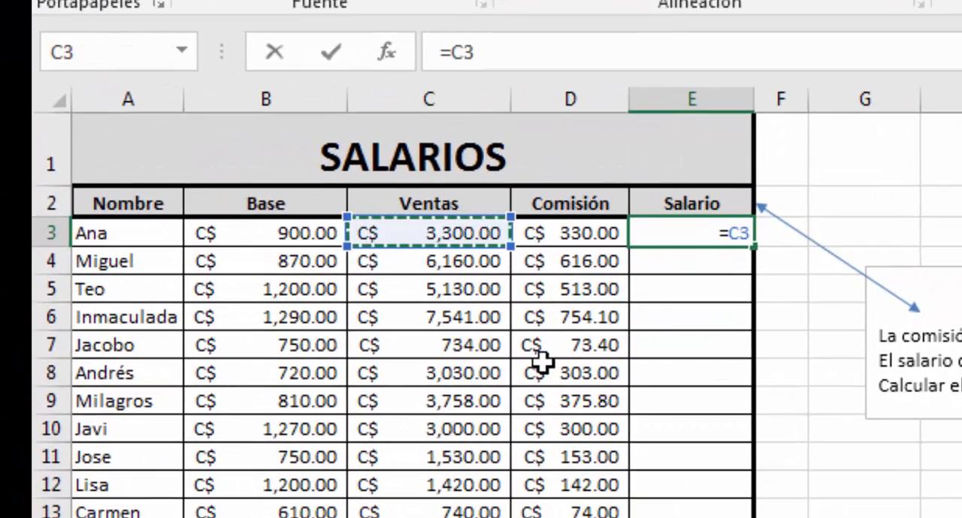
{"action": "type", "text": "+"}
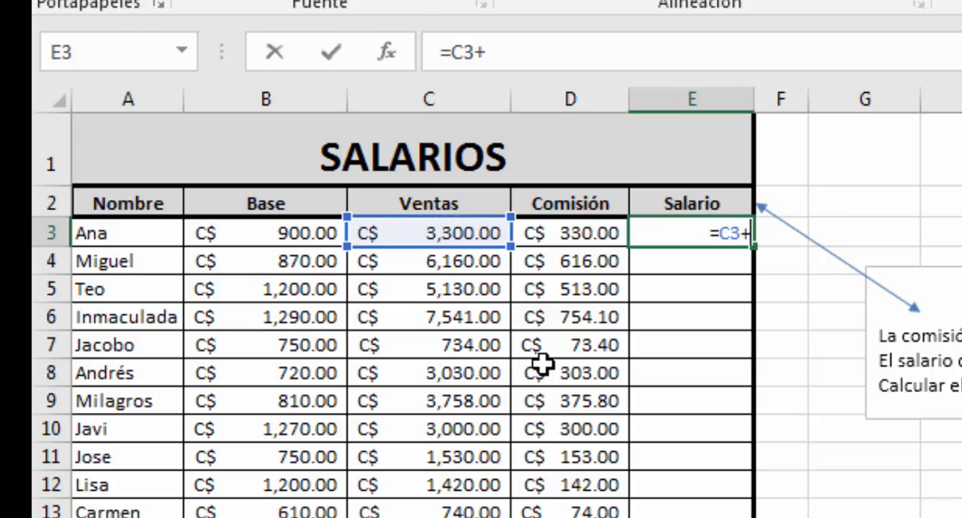
{"action": "left_click", "coordinate": [560, 236]}
{"action": "key", "text": "Return"}
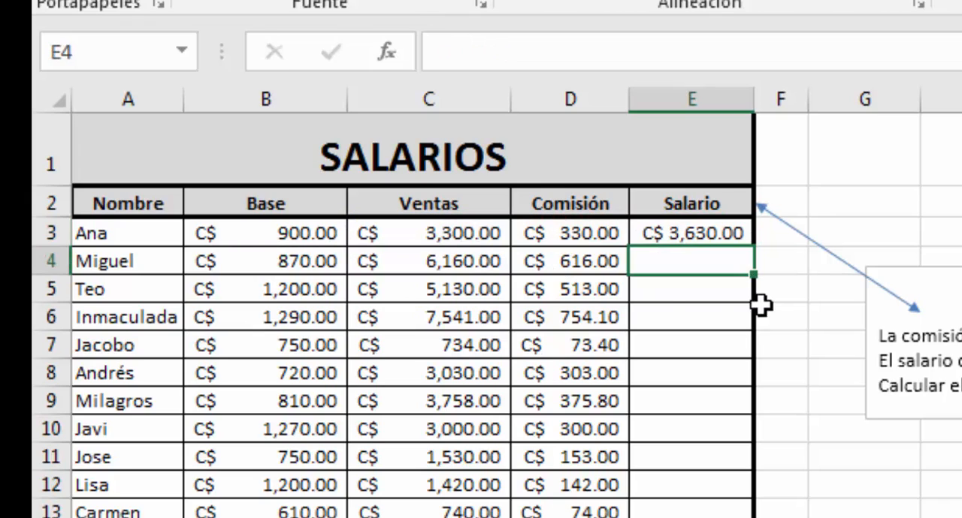
- Copy the salary formula from E3 down the Salario column to E17
{"action": "left_click", "coordinate": [697, 229]}
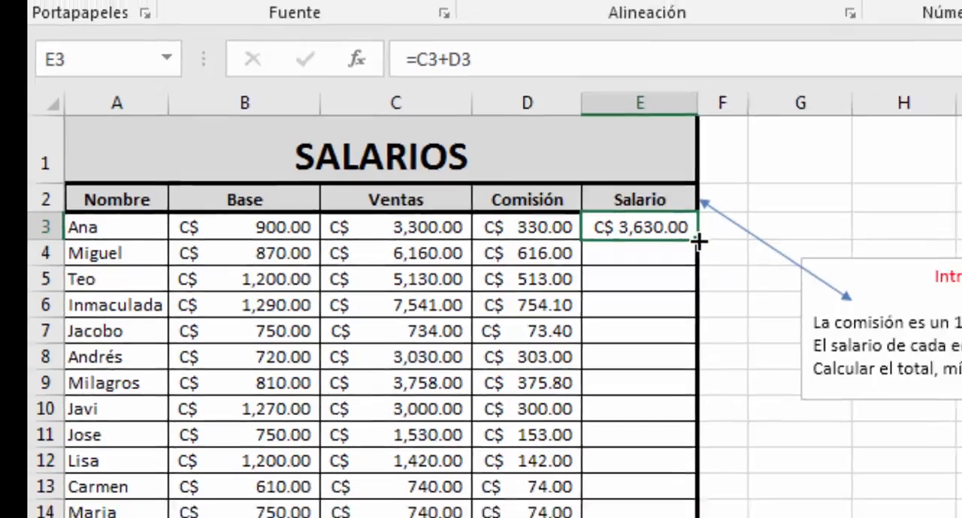
{"action": "left_click_drag", "start_coordinate": [754, 248], "coordinate": [728, 475]}
{"action": "left_click_drag", "start_coordinate": [469, 366], "coordinate": [449, 482]}
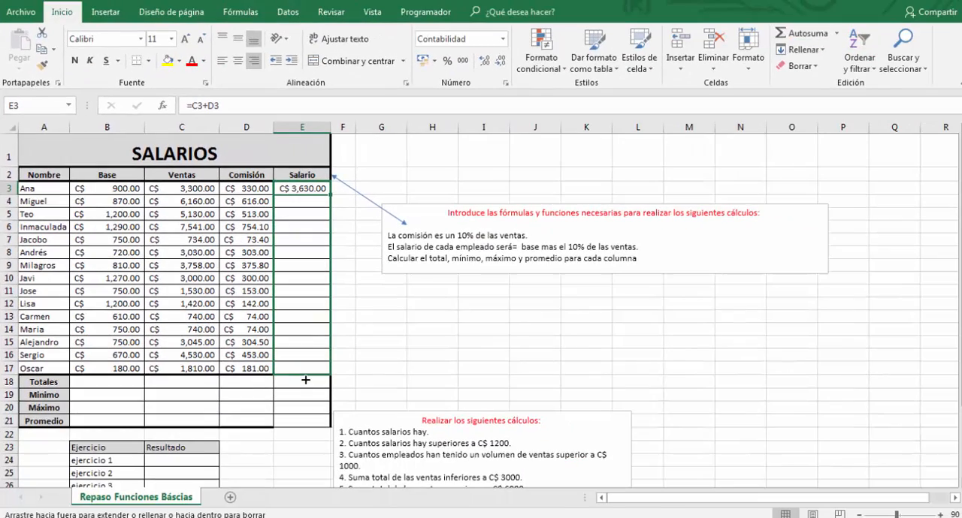
{"action": "left_click_drag", "start_coordinate": [305, 380], "coordinate": [306, 377]}
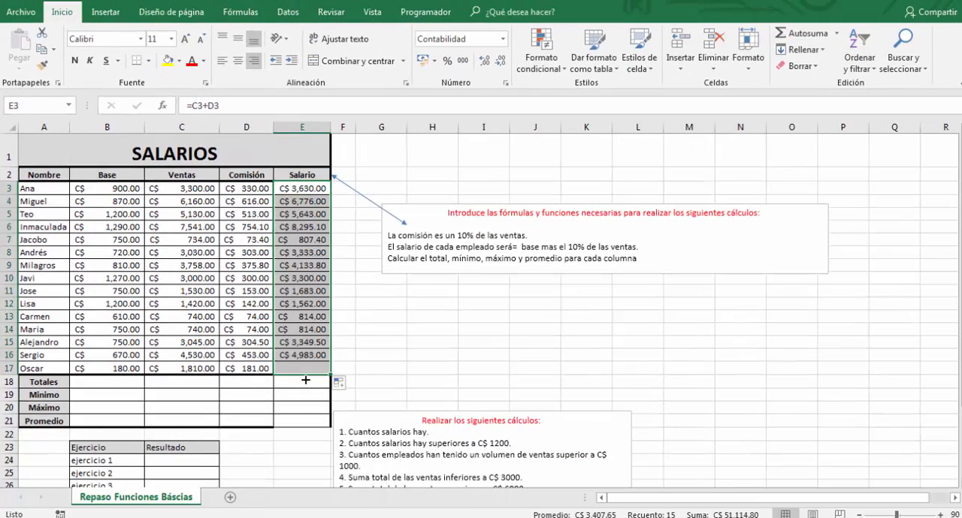
- Total the Base column in B18 with =SUMA(B3:B17) and copy the formula across the Totales row to E18
{"action": "left_click", "coordinate": [113, 386]}
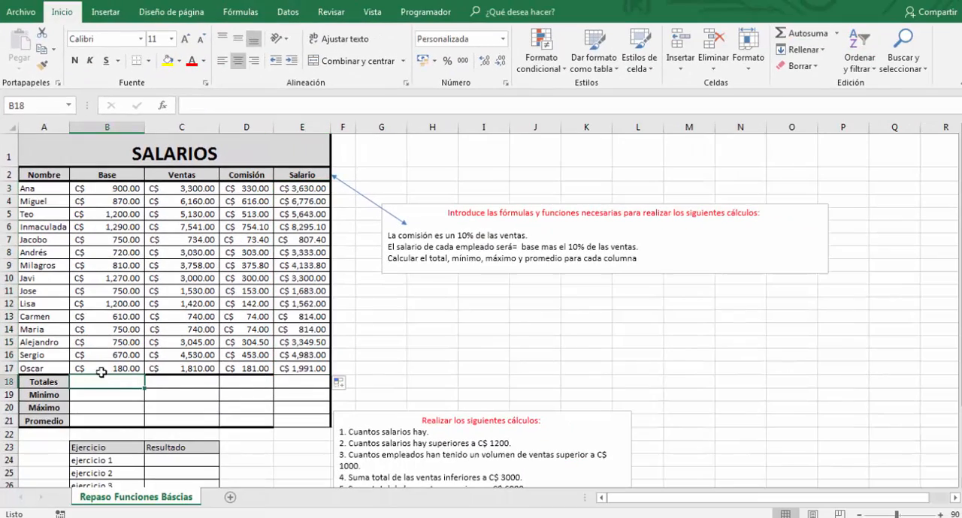
{"action": "scroll", "coordinate": [81, 343], "scroll_direction": "down", "scroll_amount": 1}
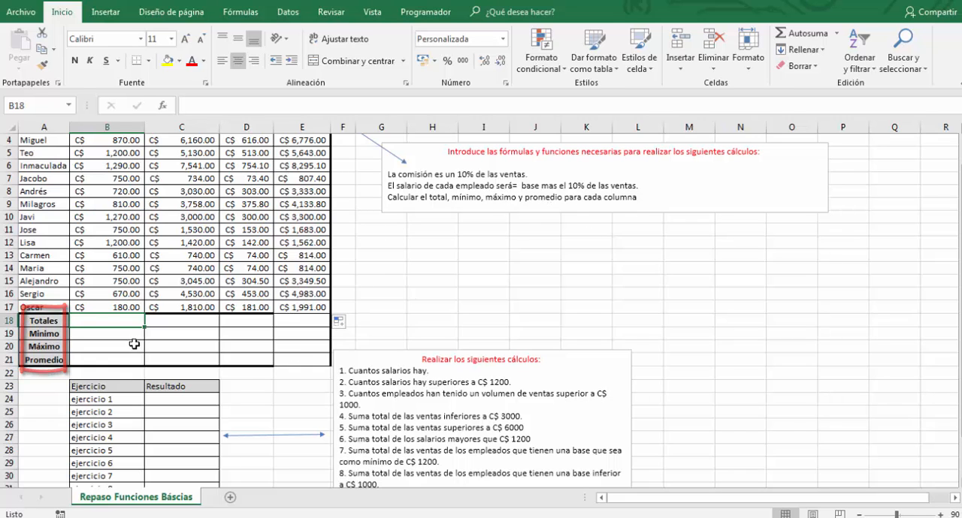
{"action": "scroll", "coordinate": [102, 353], "scroll_direction": "up", "scroll_amount": 1}
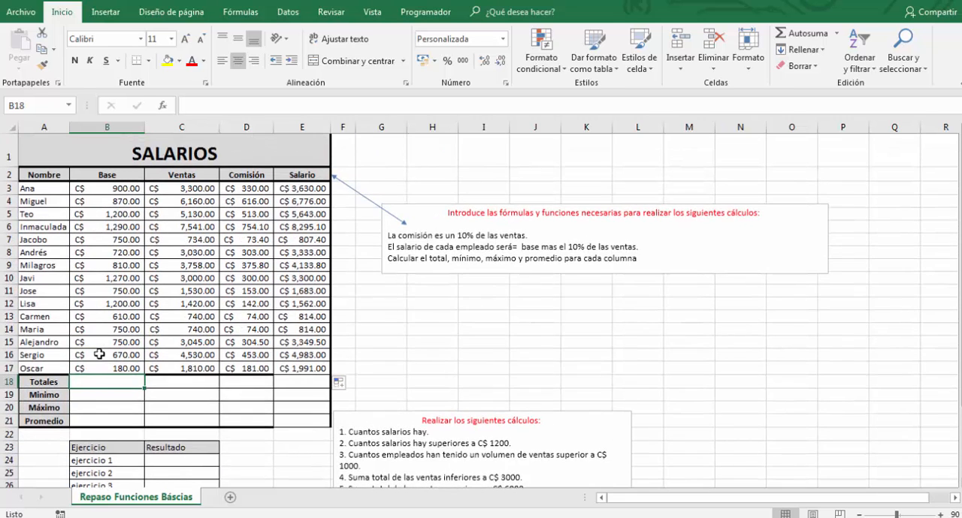
{"action": "type", "text": "=suma"}
{"action": "key", "text": "Tab"}
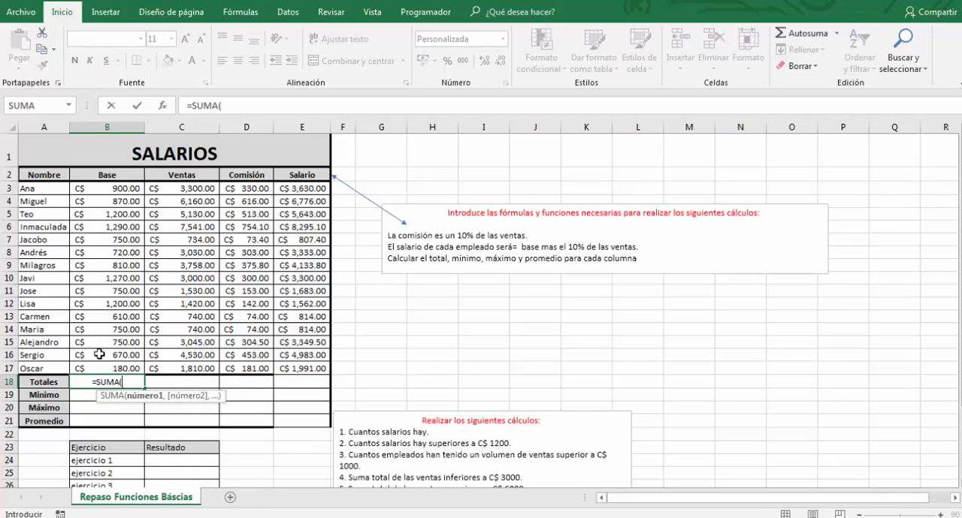
{"action": "left_click_drag", "start_coordinate": [121, 188], "coordinate": [93, 368]}
{"action": "key", "text": "Return"}
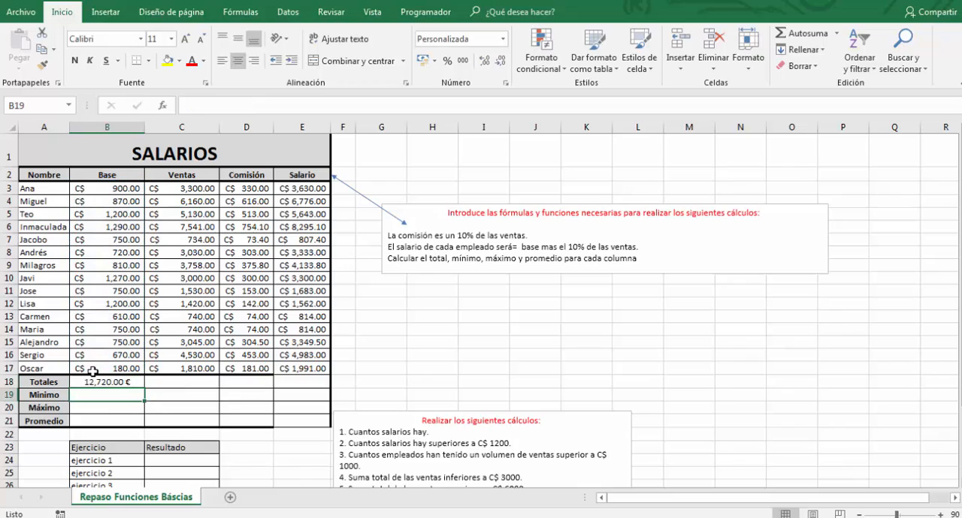
{"action": "left_click", "coordinate": [133, 382]}
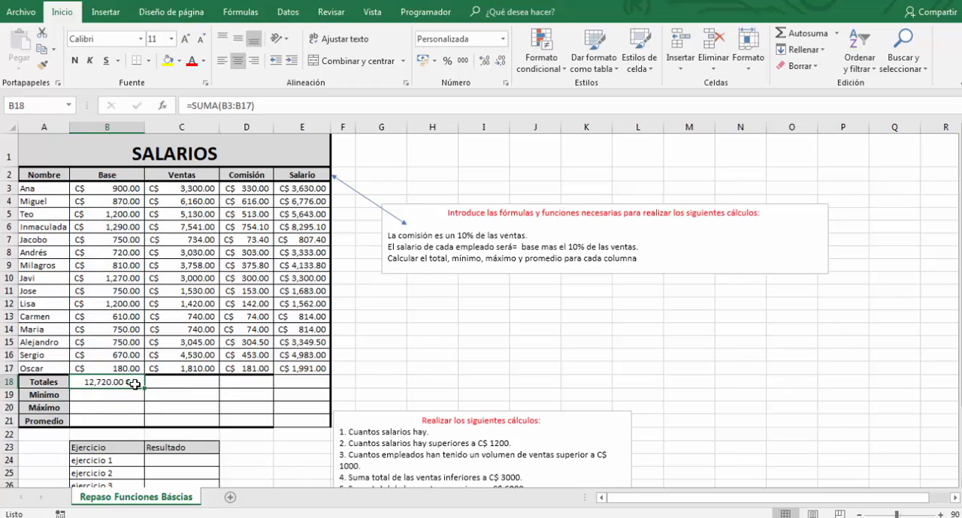
{"action": "left_click_drag", "start_coordinate": [152, 389], "coordinate": [304, 388]}
- Calculate the Base minimum in B19 with =MIN(B3:B17) and copy the formula across the Mínimo row to E19
{"action": "left_click", "coordinate": [122, 396]}
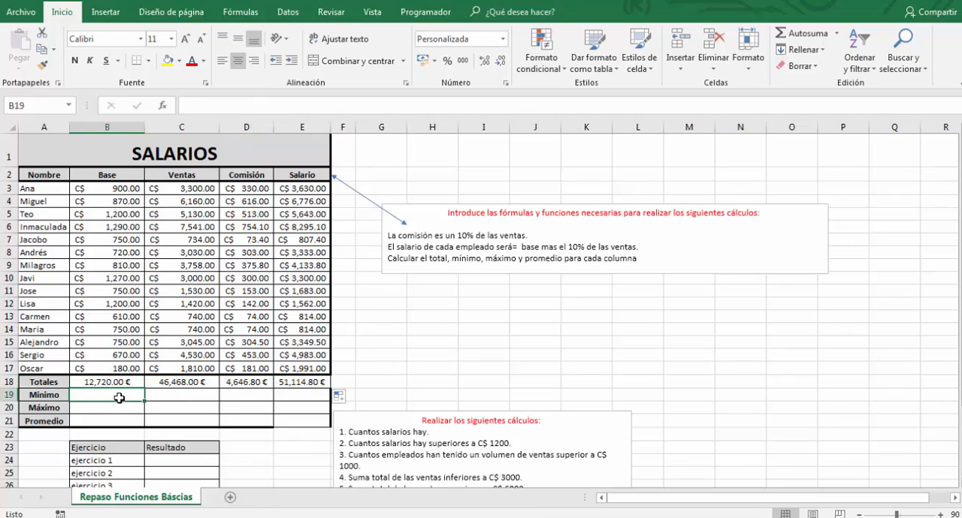
{"action": "type", "text": "=min"}
{"action": "key", "text": "Tab"}
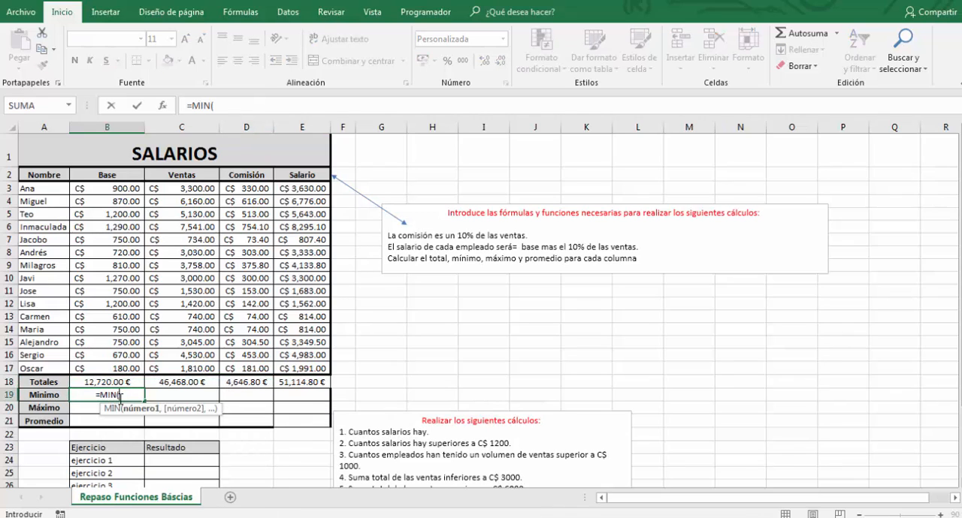
{"action": "left_click_drag", "start_coordinate": [125, 188], "coordinate": [113, 368]}
{"action": "key", "text": "Return"}
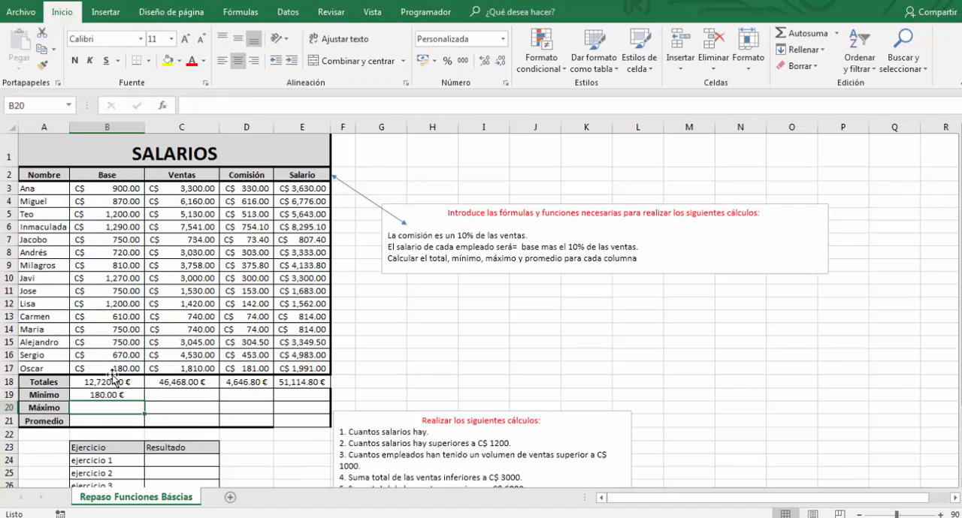
{"action": "left_click", "coordinate": [132, 396]}
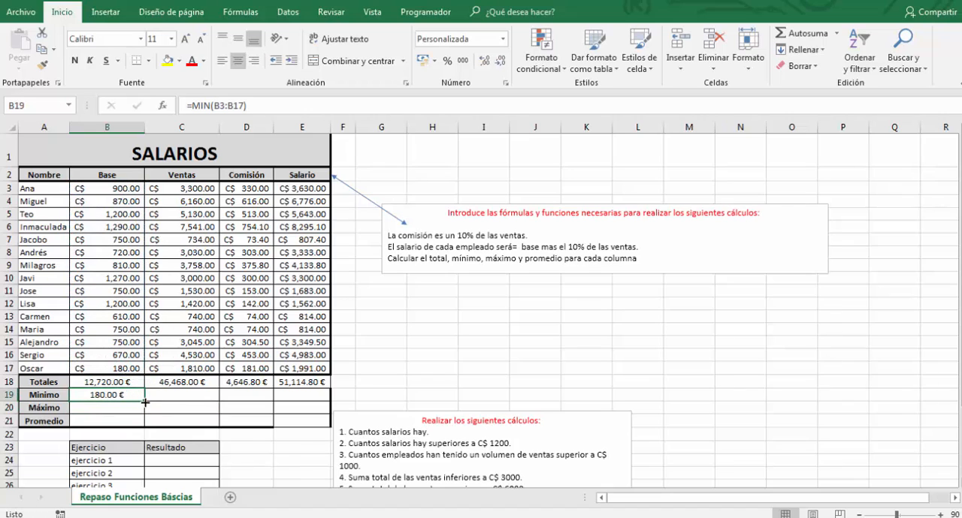
{"action": "left_click_drag", "start_coordinate": [145, 402], "coordinate": [302, 395]}
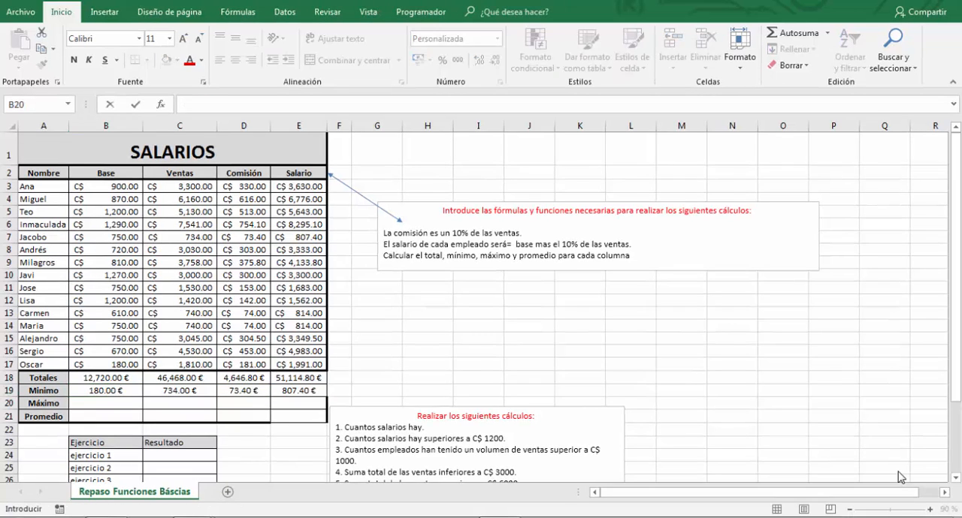
- Calculate the Base maximum in B20 with =MAX(B3:B17) and copy the formula across the Máximo row to E20
{"action": "left_click", "coordinate": [118, 405]}
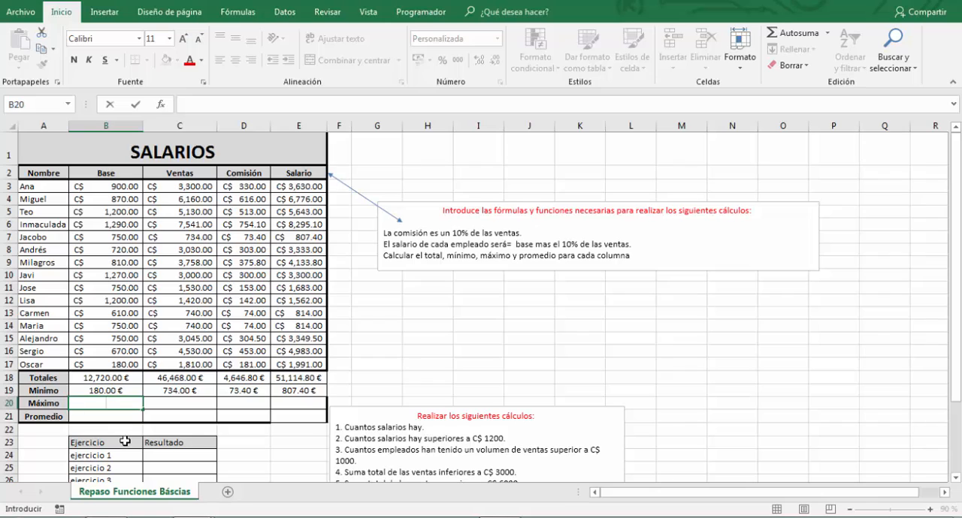
{"action": "type", "text": "=mac"}
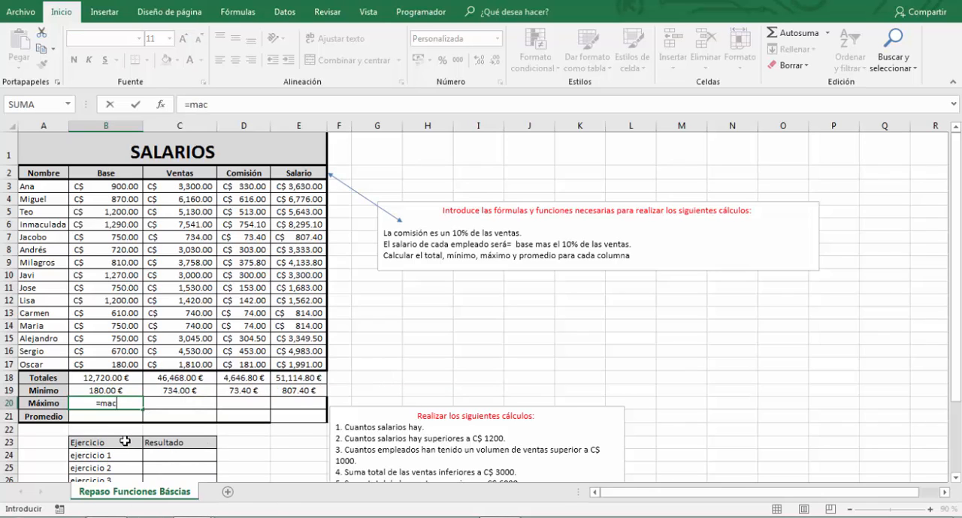
{"action": "key", "text": "BackSpace"}
{"action": "type", "text": "x"}
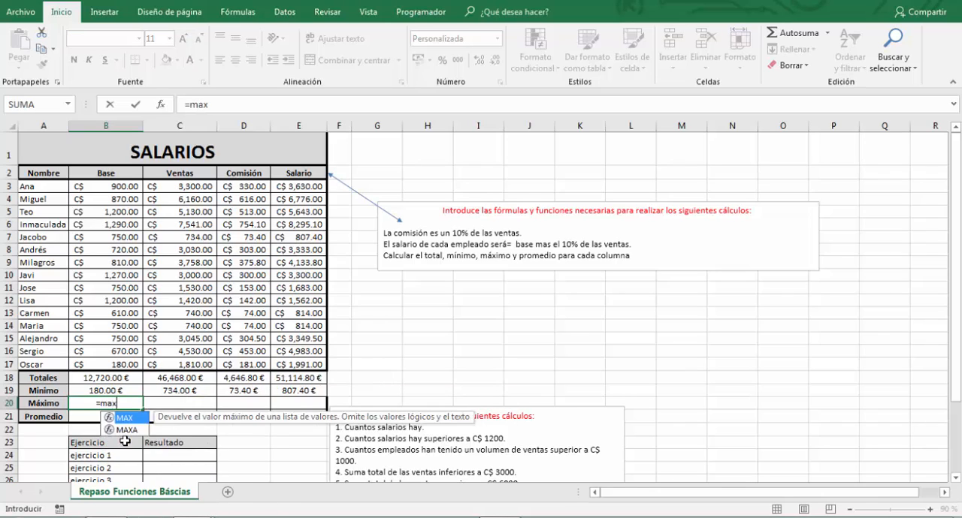
{"action": "key", "text": "Tab"}
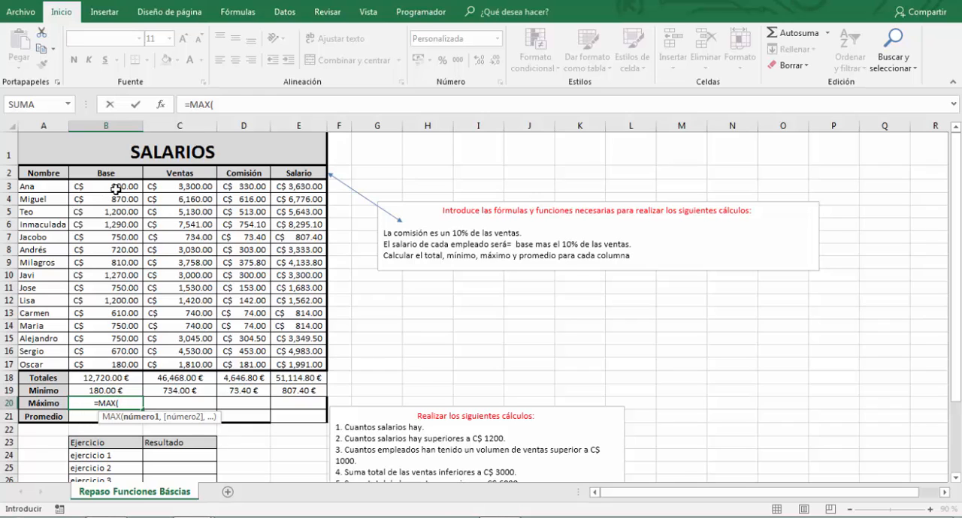
{"action": "left_click_drag", "start_coordinate": [115, 189], "coordinate": [105, 364]}
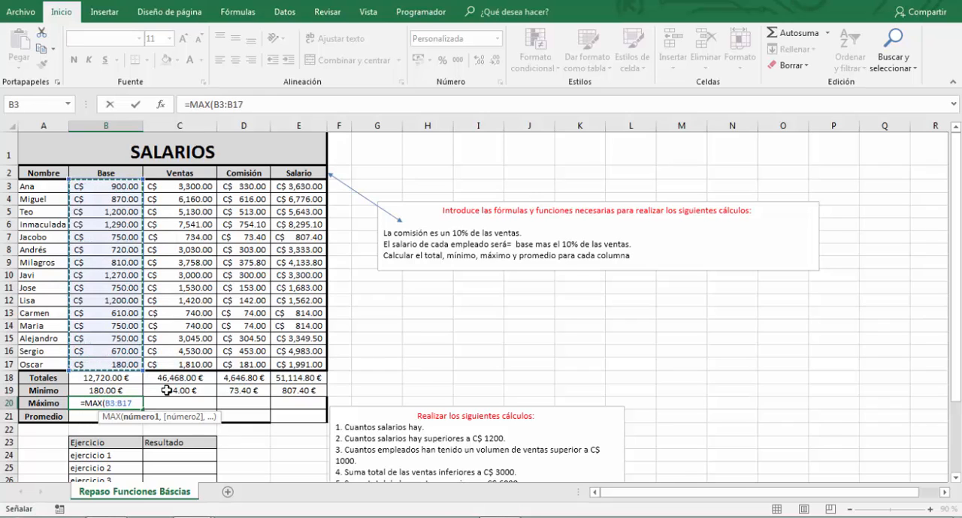
{"action": "key", "text": "Return"}
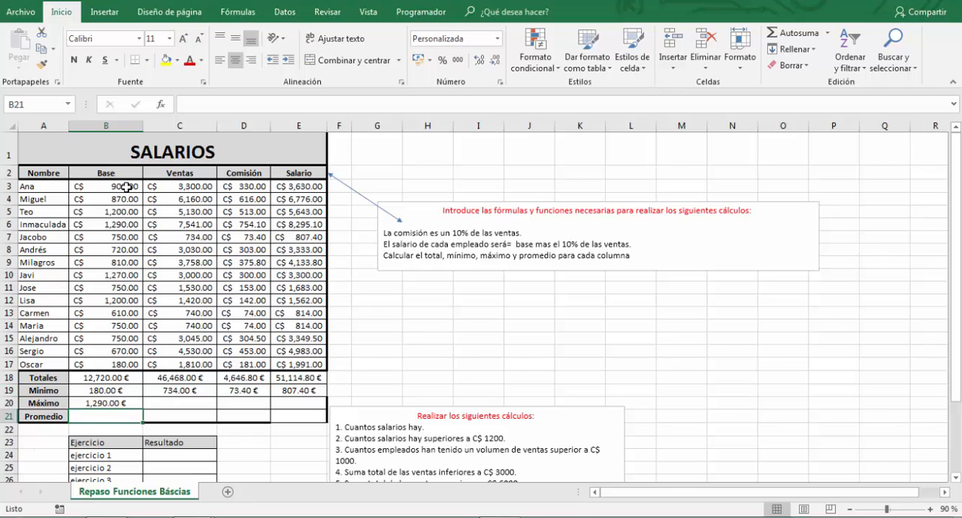
{"action": "left_click", "coordinate": [126, 403]}
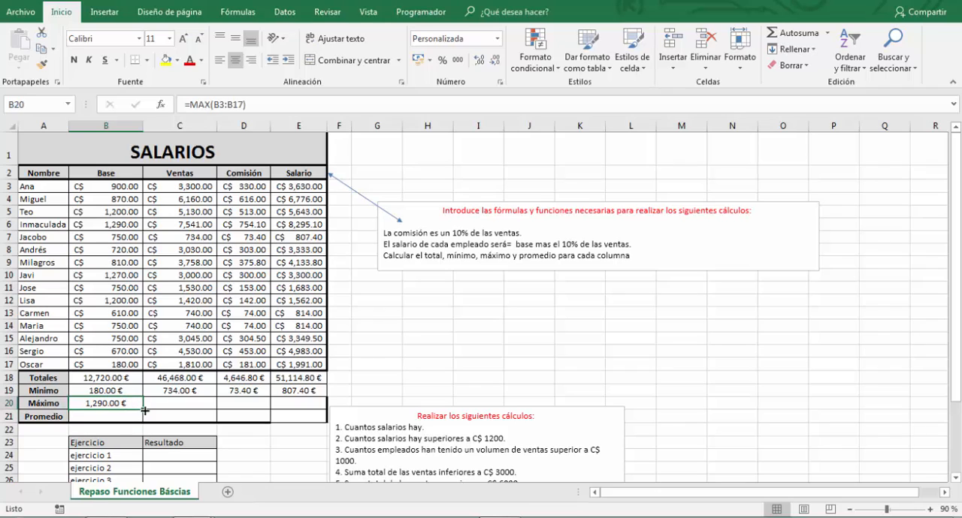
{"action": "left_click_drag", "start_coordinate": [142, 410], "coordinate": [331, 399]}
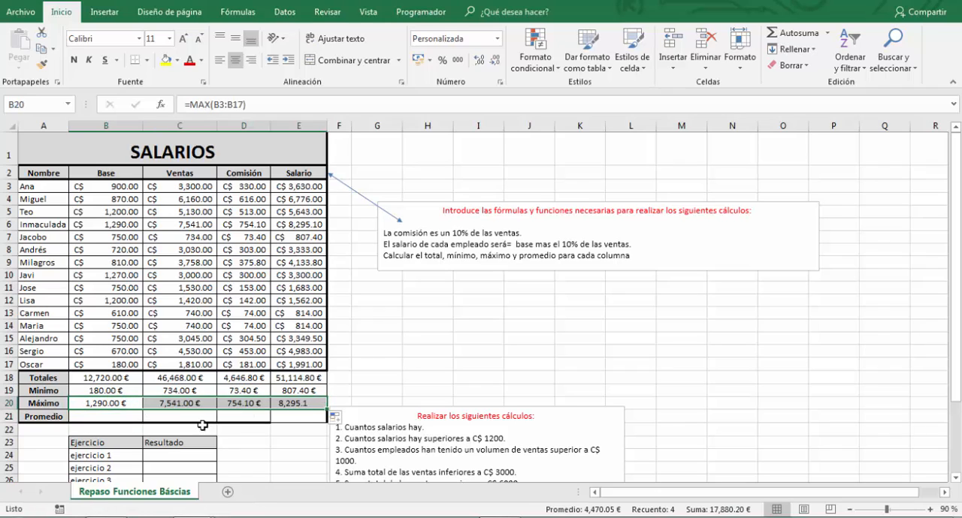
- Calculate the Base average in B21 with =PROMEDIO(B3:B17) and copy the formula across the Promedio row to E21
{"action": "left_click", "coordinate": [110, 419]}
{"action": "type", "text": "="}
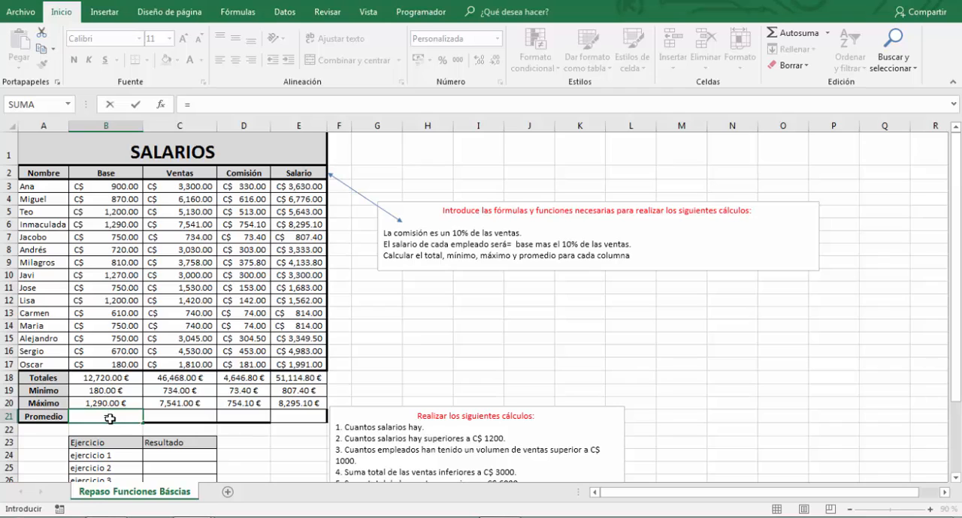
{"action": "type", "text": "prom"}
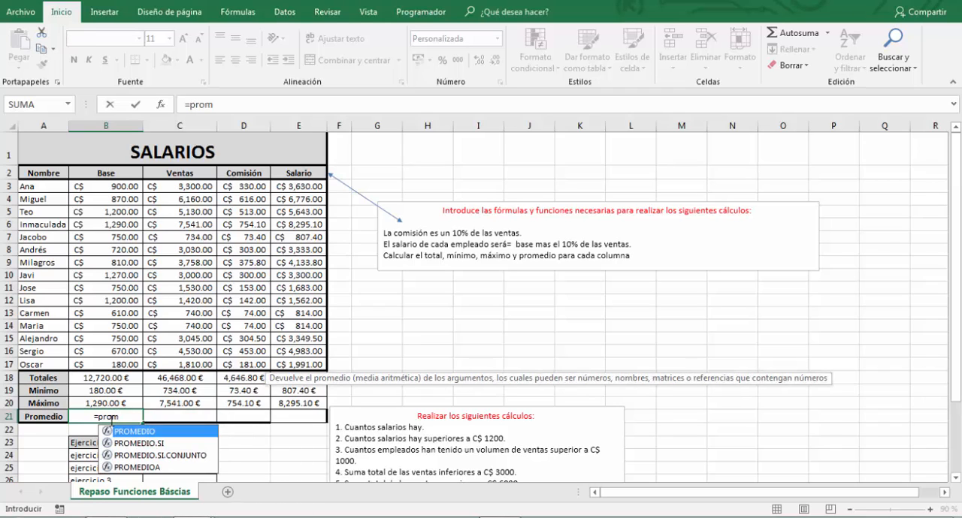
{"action": "key", "text": "Tab"}
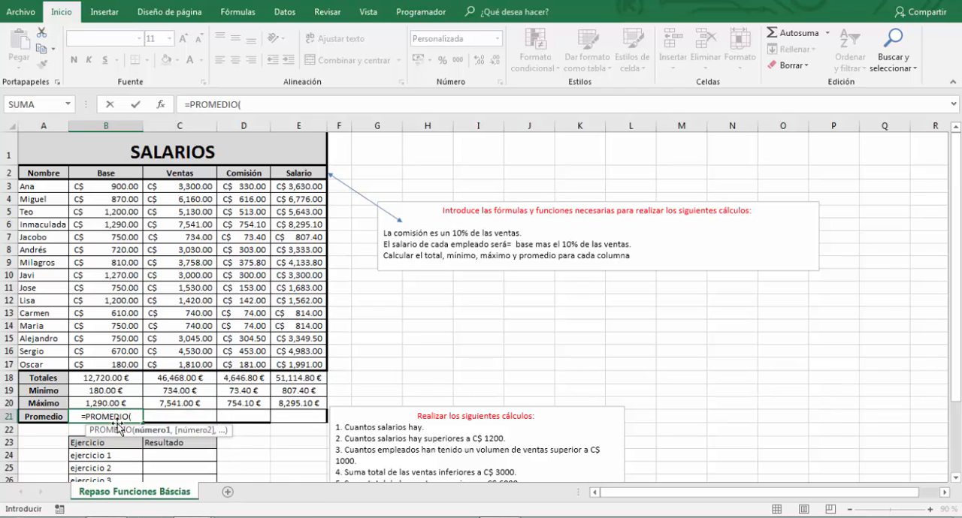
{"action": "left_click_drag", "start_coordinate": [120, 186], "coordinate": [123, 364]}
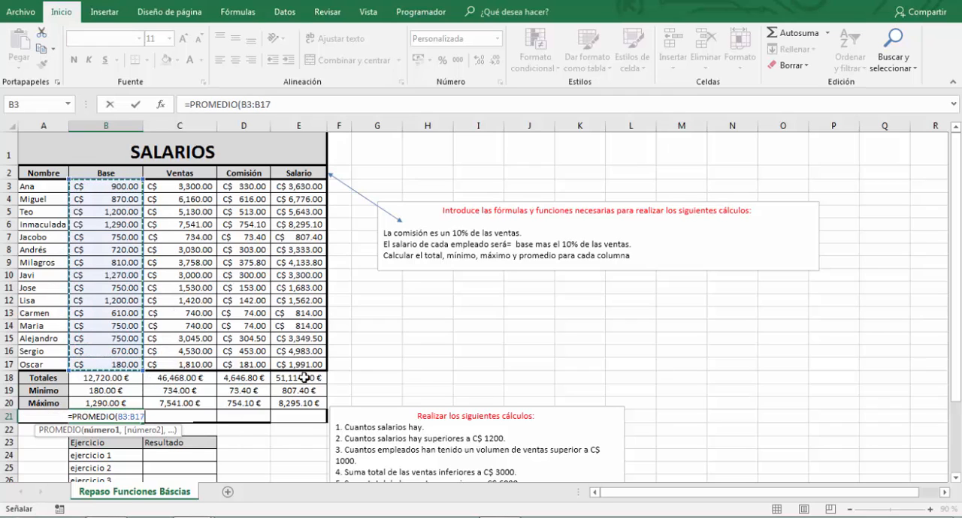
{"action": "key", "text": "Return"}
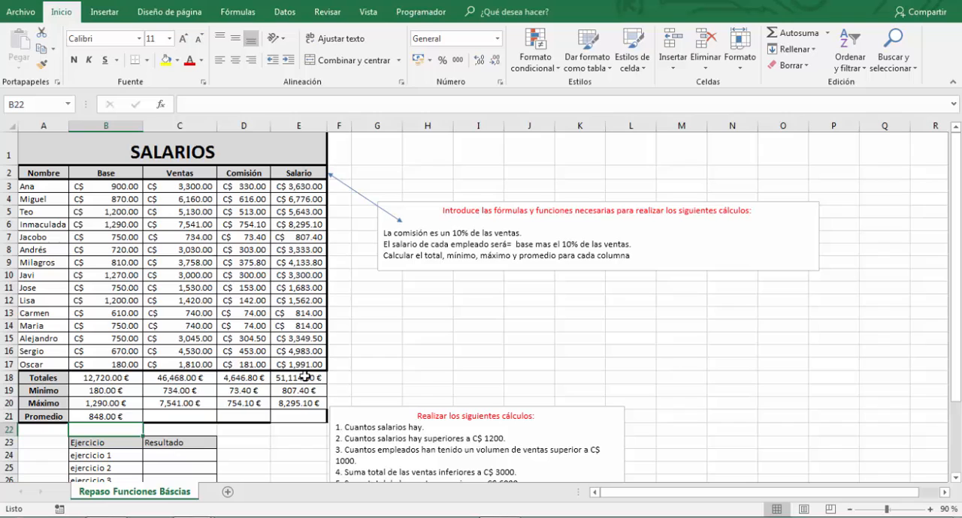
{"action": "left_click", "coordinate": [109, 415]}
{"action": "left_click_drag", "start_coordinate": [143, 422], "coordinate": [326, 417]}
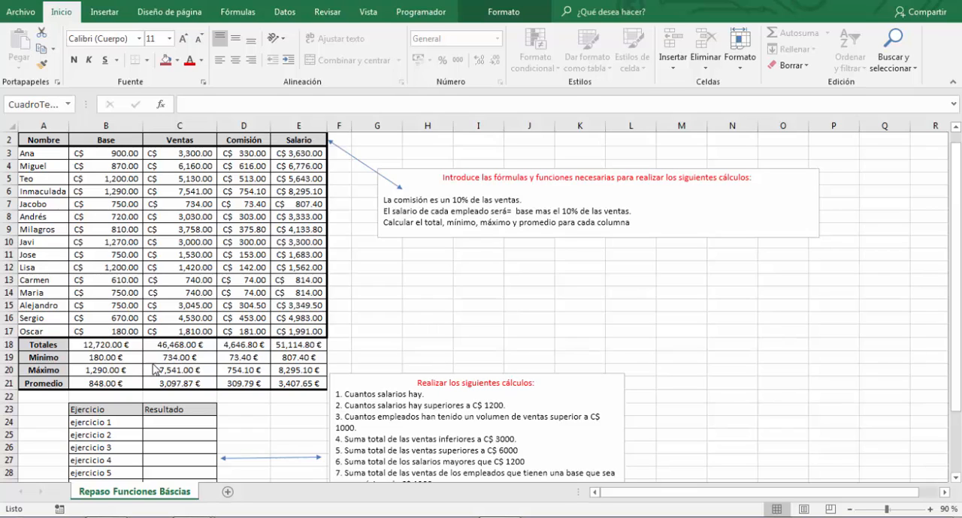
- Count the salaries for ejercicio 1 in C24 with =CONTAR(E3:E17)
{"action": "left_click", "coordinate": [186, 422]}
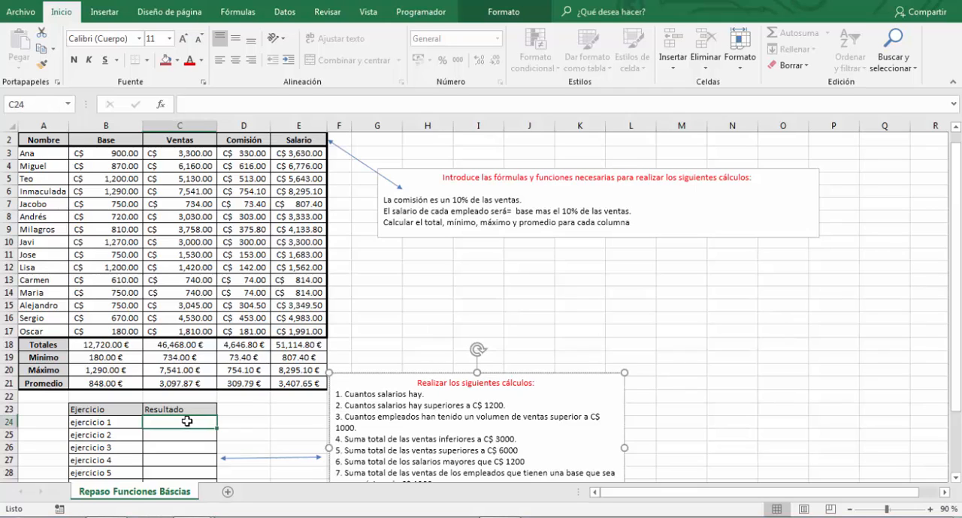
{"action": "left_click_drag", "start_coordinate": [440, 396], "coordinate": [354, 392]}
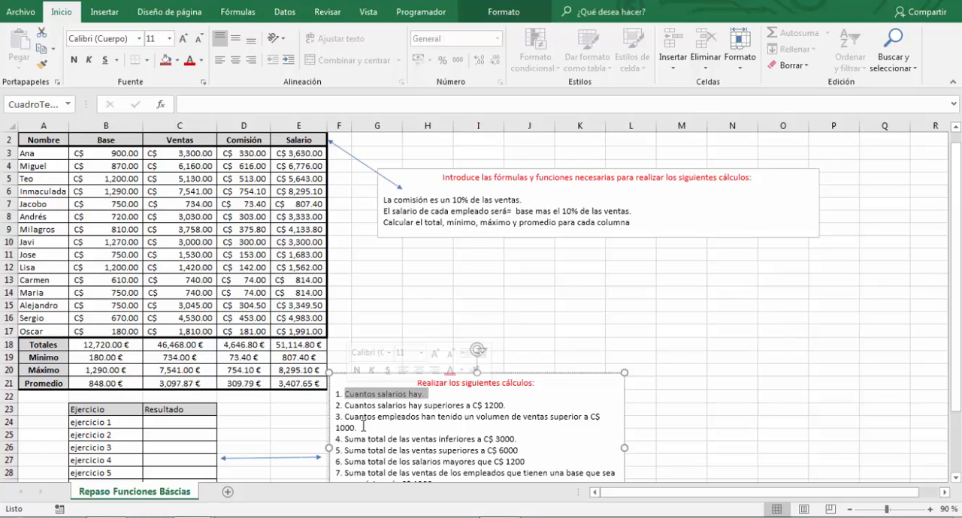
{"action": "left_click", "coordinate": [175, 424]}
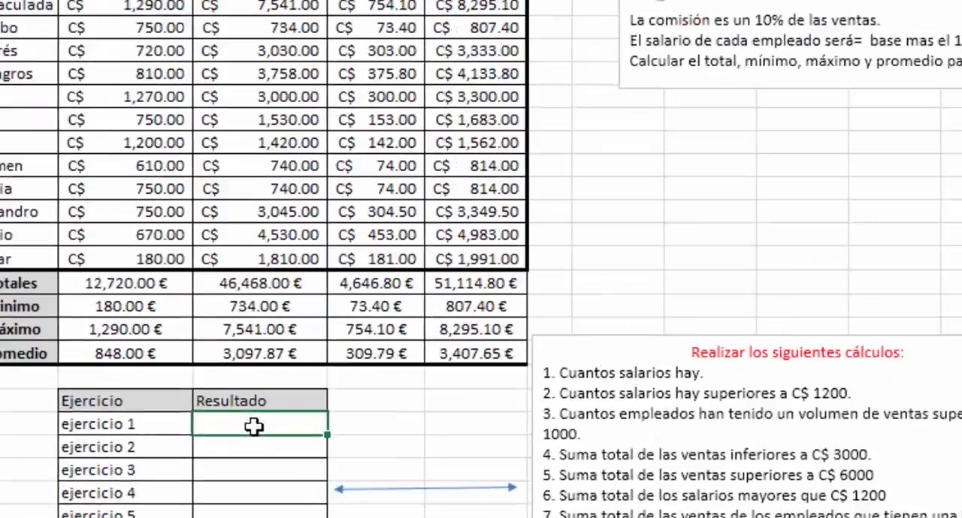
{"action": "type", "text": "=contar"}
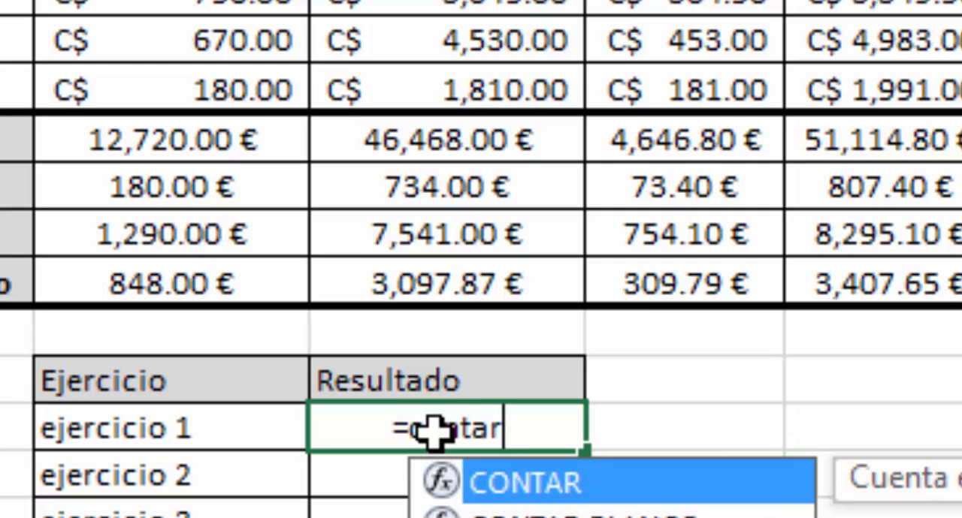
{"action": "key", "text": "Tab"}
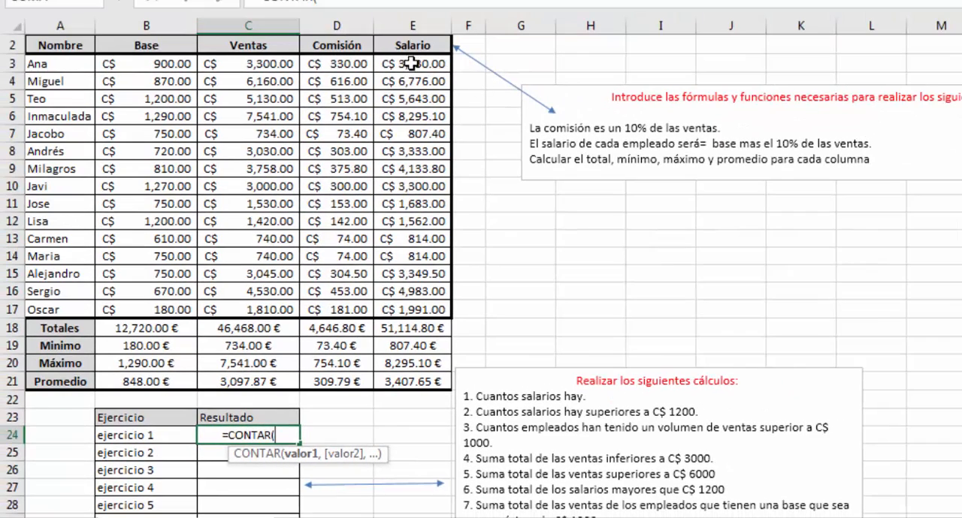
{"action": "left_click_drag", "start_coordinate": [412, 64], "coordinate": [413, 309]}
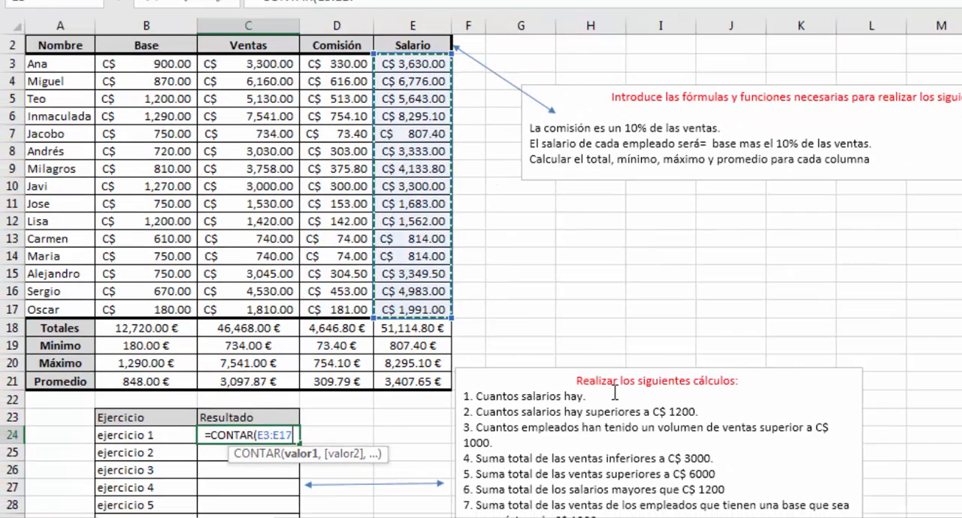
{"action": "key", "text": "Return"}
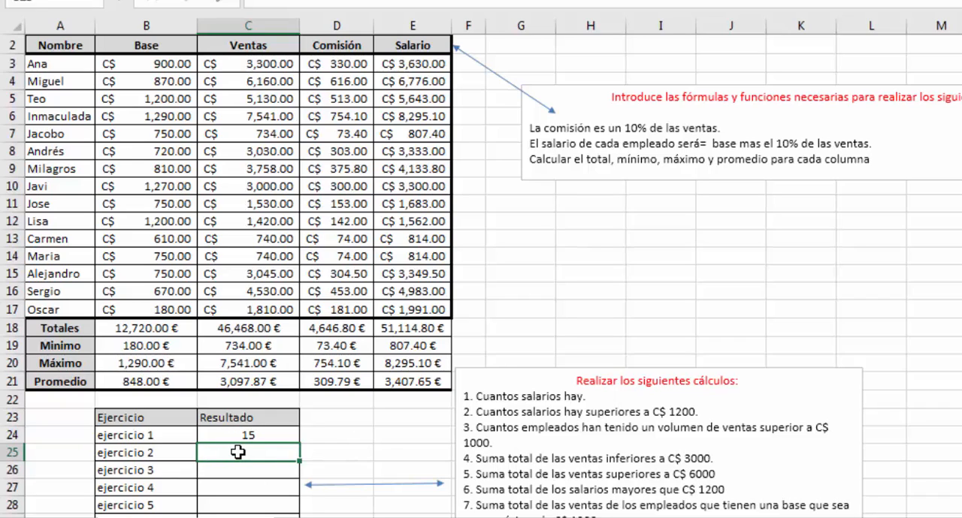
- Count the salaries above 1200 for ejercicio 2 in C25 with =CONTAR.SI(E3:E17,">1200")
{"action": "left_click_drag", "start_coordinate": [702, 411], "coordinate": [479, 412]}
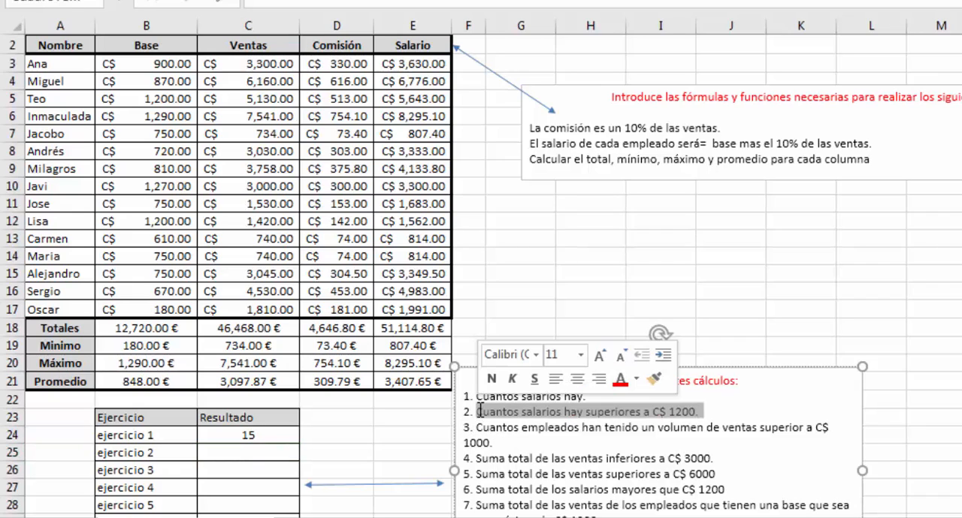
{"action": "left_click_drag", "start_coordinate": [586, 412], "coordinate": [700, 412]}
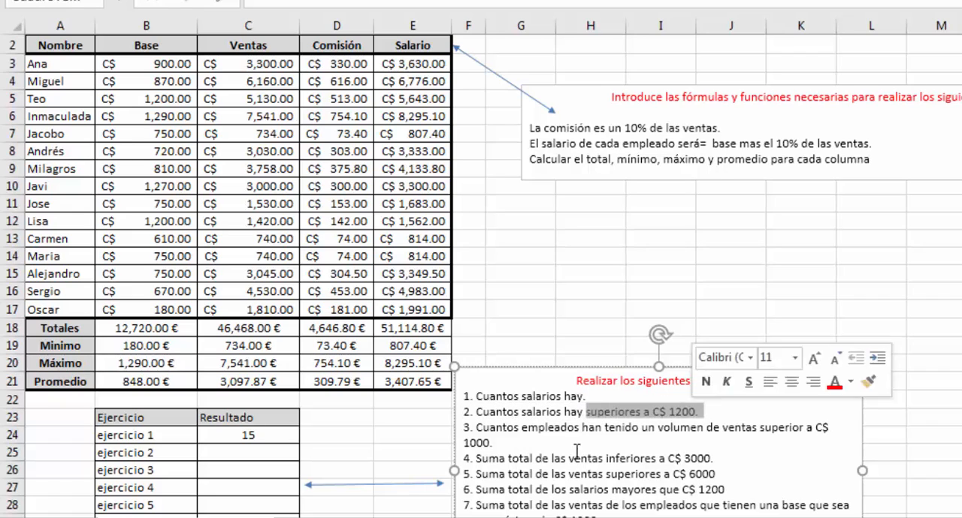
{"action": "left_click", "coordinate": [268, 452]}
{"action": "type", "text": "="}
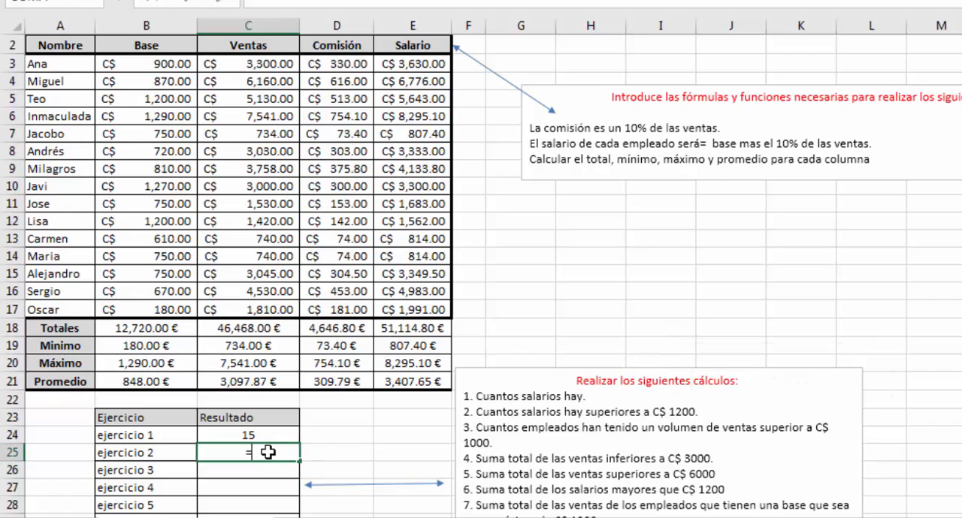
{"action": "type", "text": "conta"}
{"action": "key", "text": "Down"}
{"action": "key", "text": "Down"}
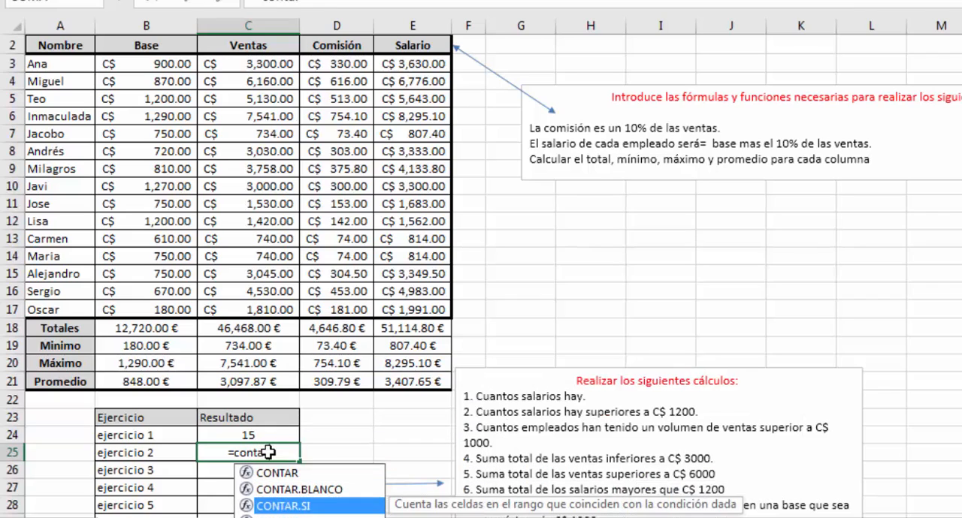
{"action": "key", "text": "Tab"}
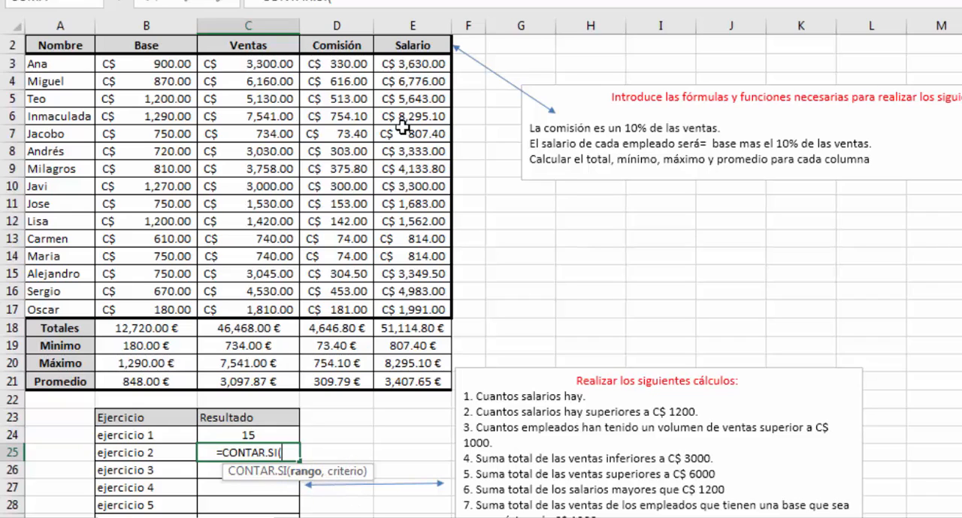
{"action": "left_click_drag", "start_coordinate": [417, 63], "coordinate": [404, 308]}
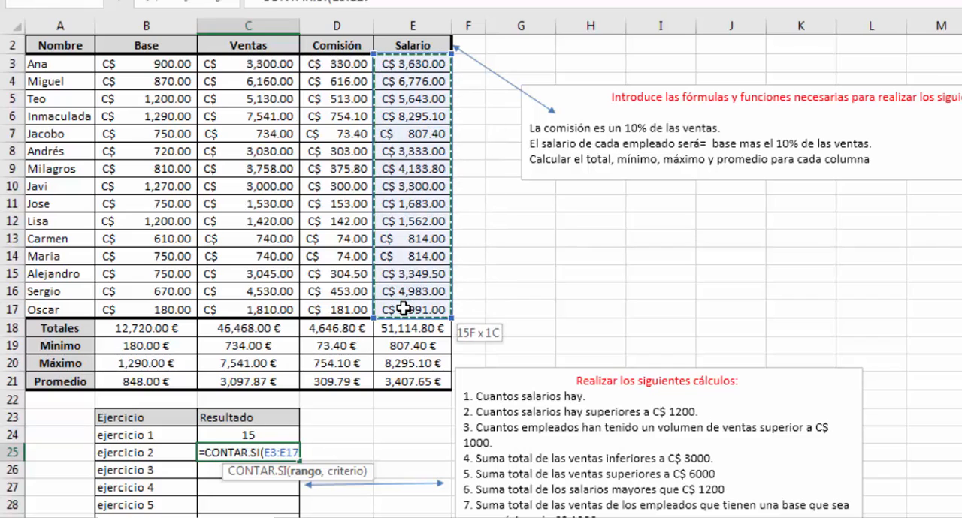
{"action": "type", "text": ","}
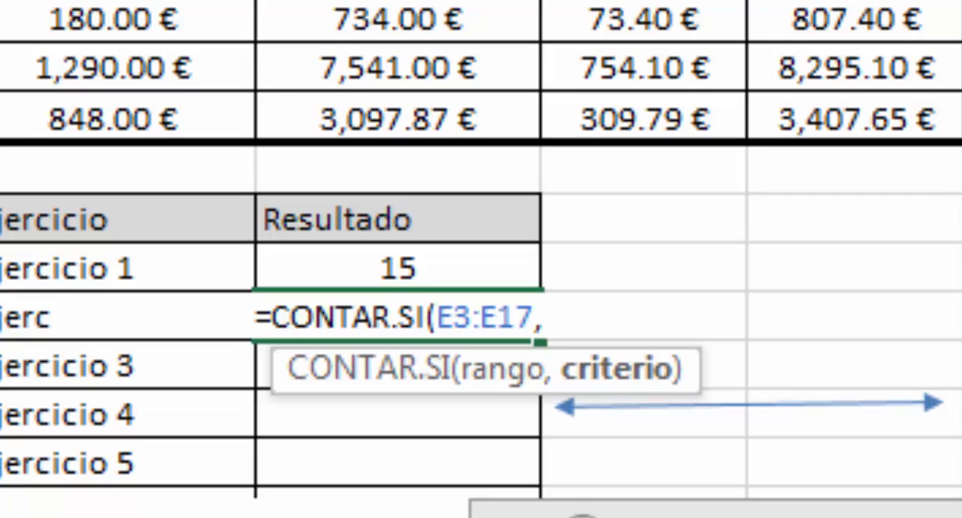
{"action": "type", "text": "\""}
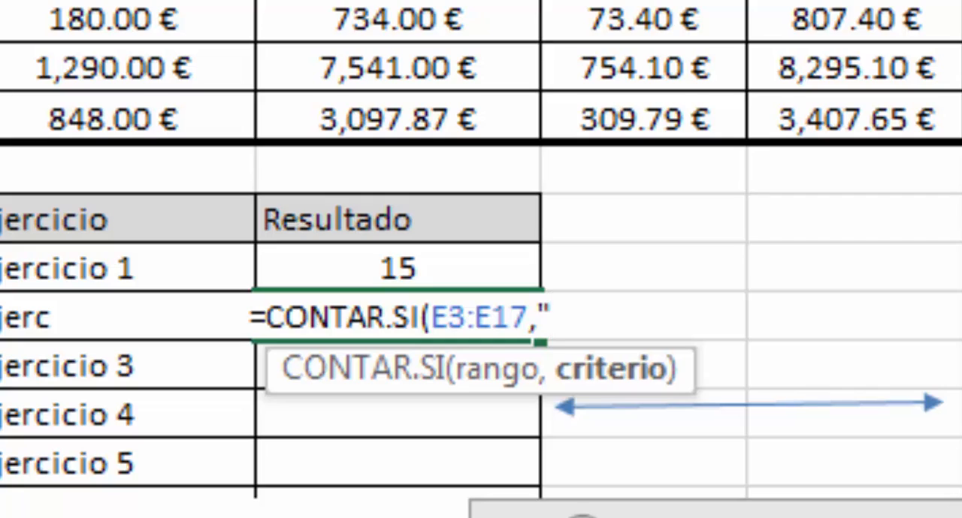
{"action": "type", "text": ">"}
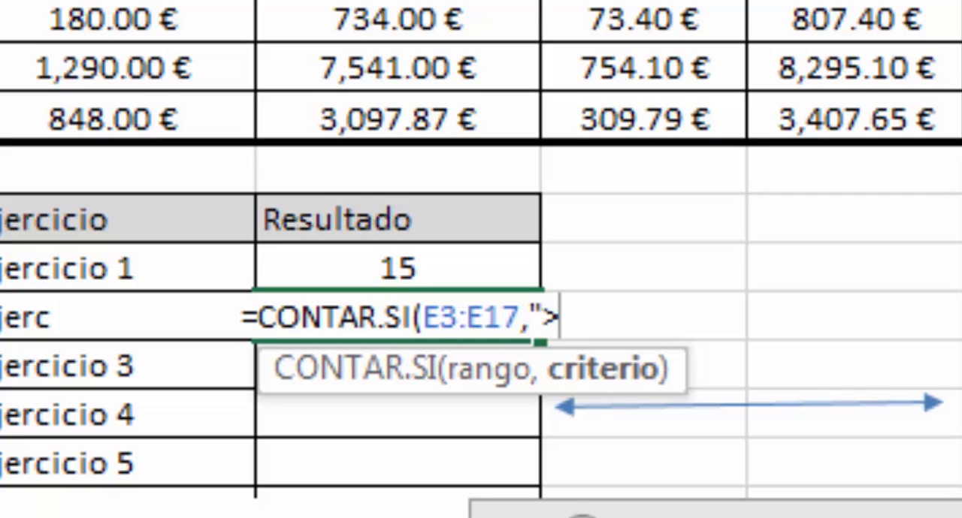
{"action": "type", "text": "1200"}
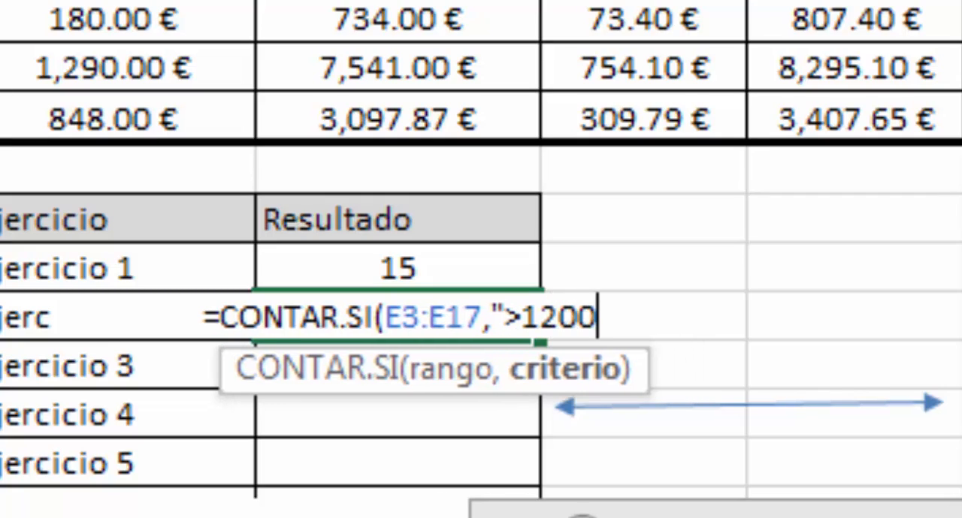
{"action": "type", "text": "\")"}
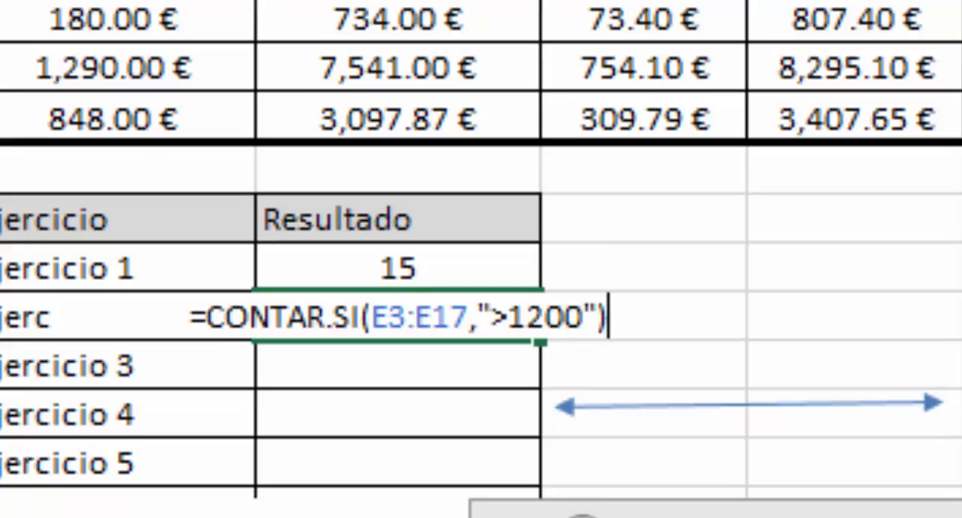
{"action": "key", "text": "Return"}
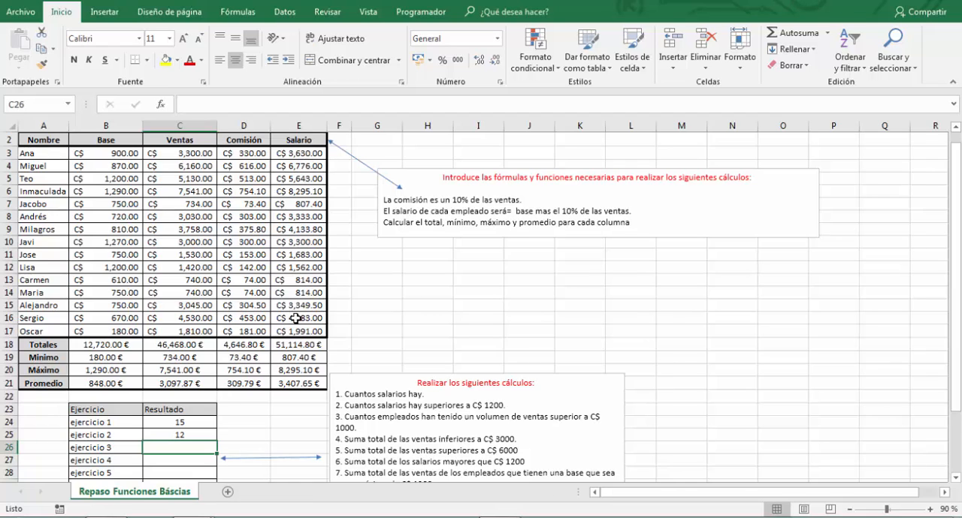
- Count the employees with sales above 1000 for ejercicio 3 in C26 with =CONTAR.SI(C3:C17,">1000")
{"action": "key", "text": "Down"}
{"action": "key", "text": "Down"}
{"action": "key", "text": "Down"}
{"action": "key", "text": "Down"}
{"action": "key", "text": "Down"}
{"action": "key", "text": "Down"}
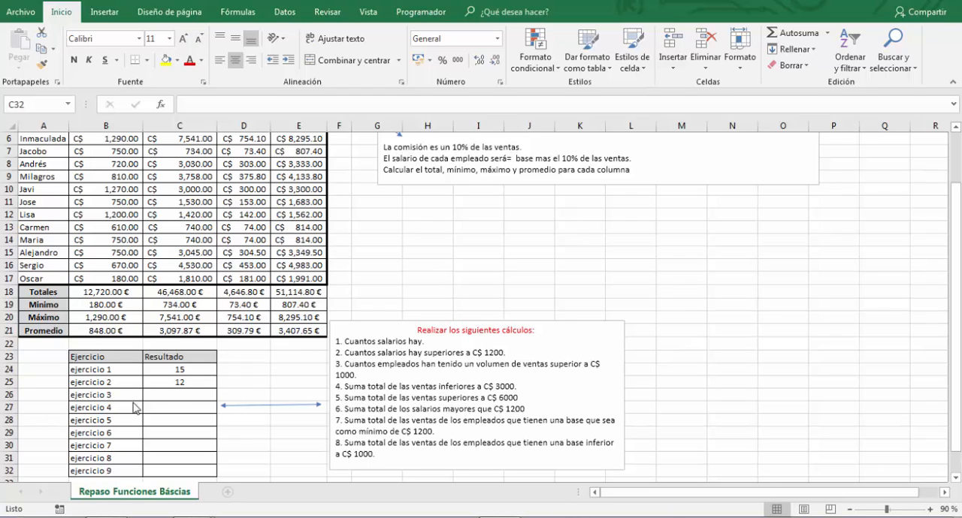
{"action": "left_click", "coordinate": [169, 398]}
{"action": "left_click", "coordinate": [168, 399]}
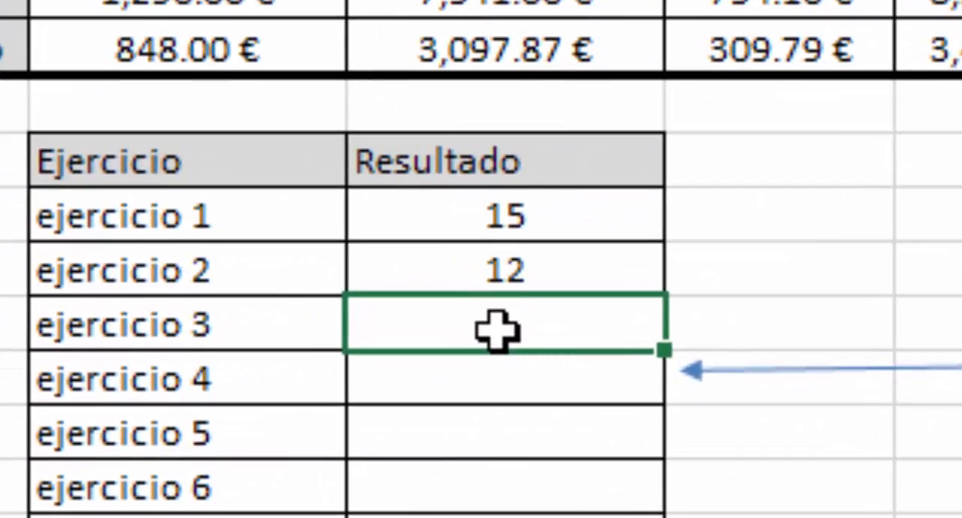
{"action": "type", "text": "=cont"}
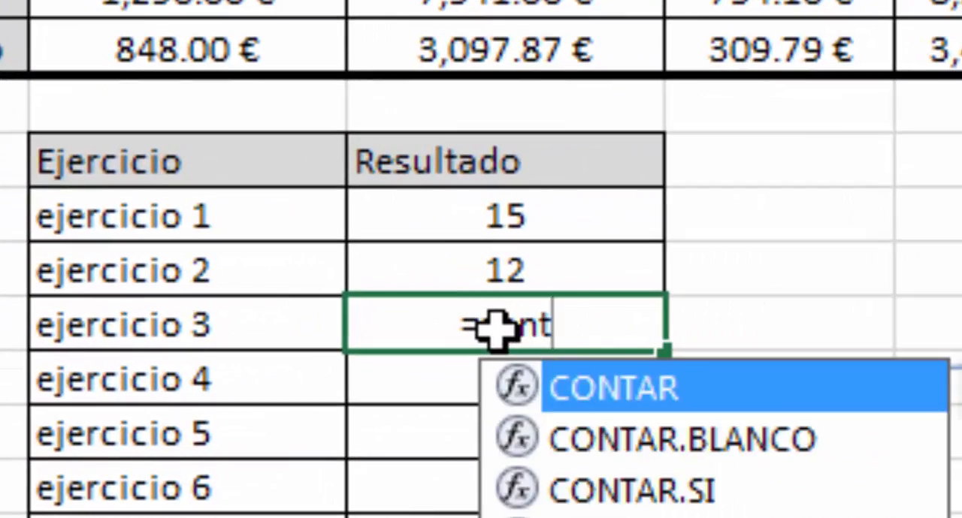
{"action": "key", "text": "Down"}
{"action": "key", "text": "Down"}
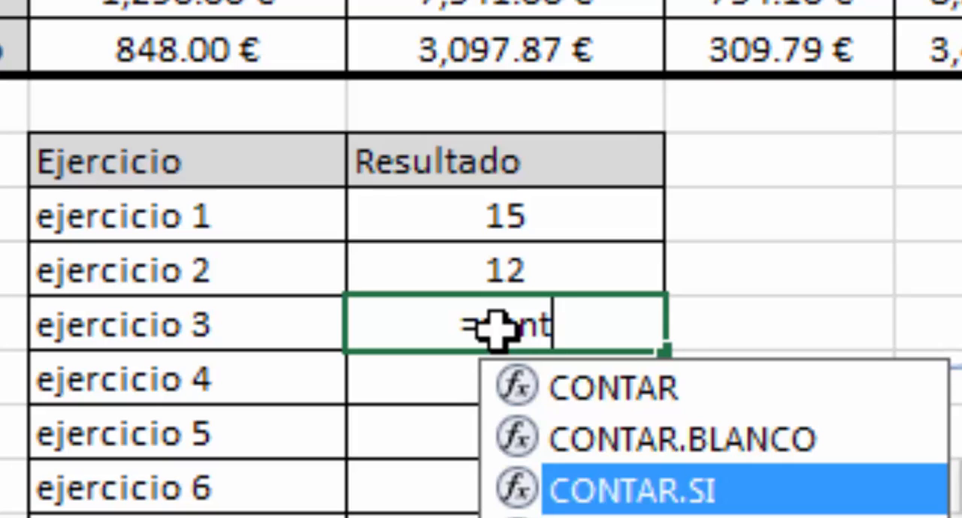
{"action": "key", "text": "Tab"}
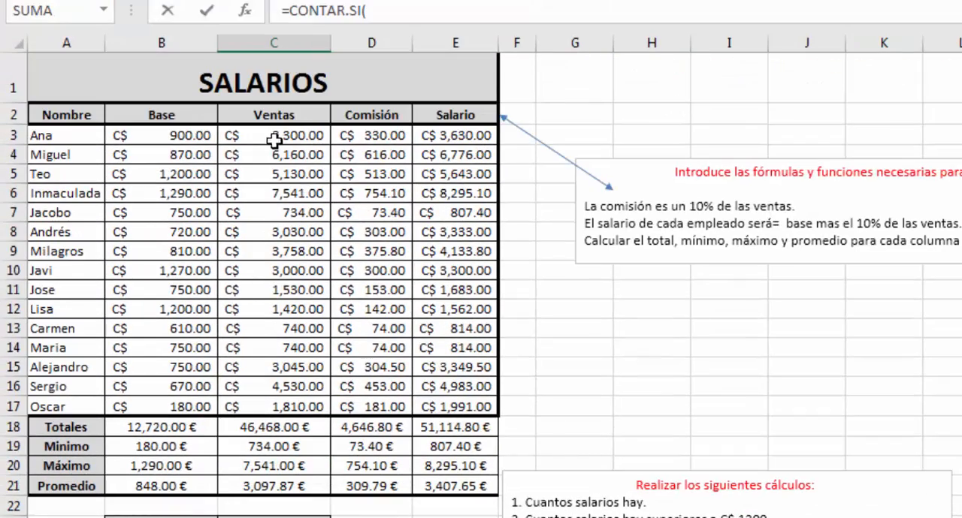
{"action": "left_click_drag", "start_coordinate": [273, 141], "coordinate": [272, 405]}
{"action": "scroll", "coordinate": [355, 398], "scroll_direction": "down", "scroll_amount": 3}
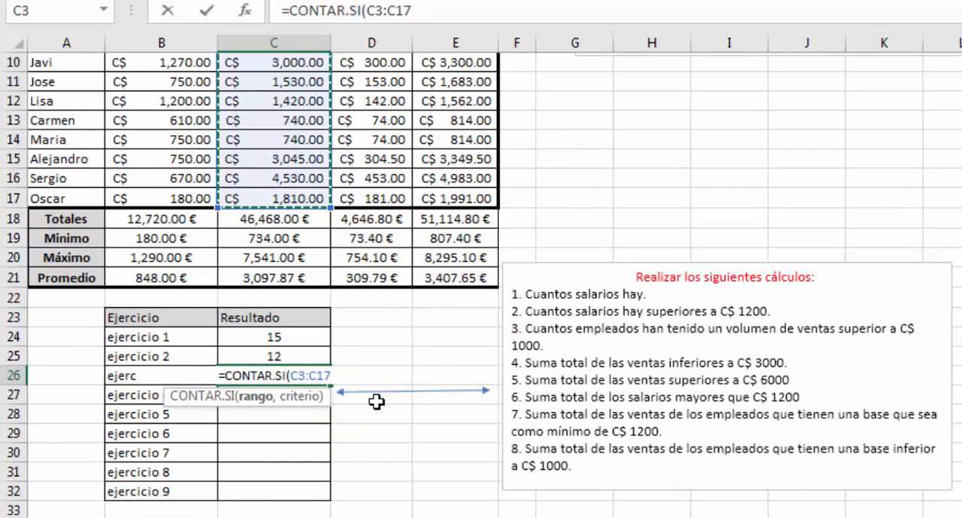
{"action": "type", "text": ","}
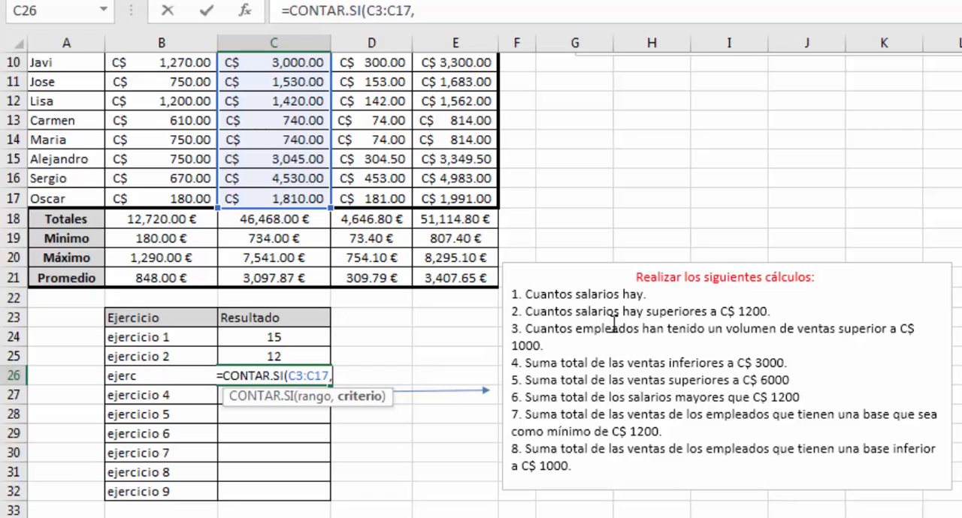
{"action": "type", "text": "\""}
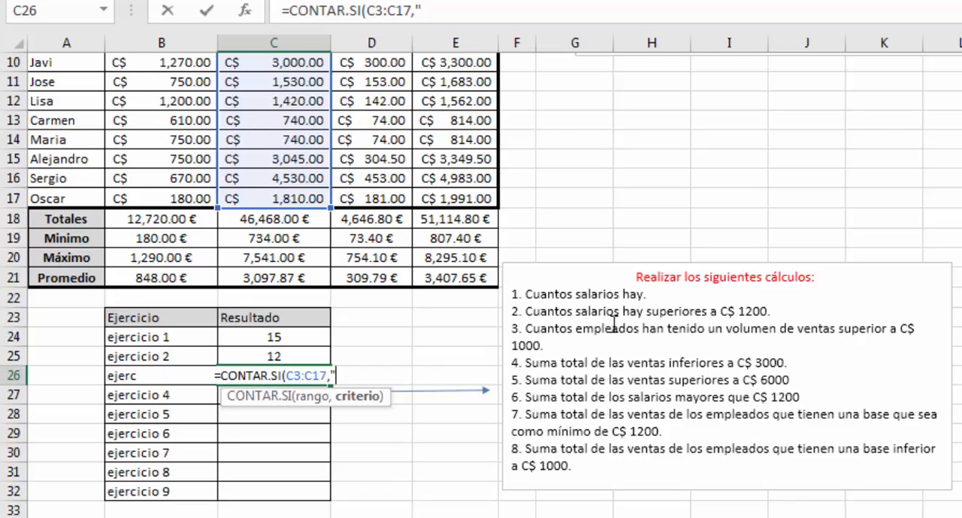
{"action": "type", "text": ">"}
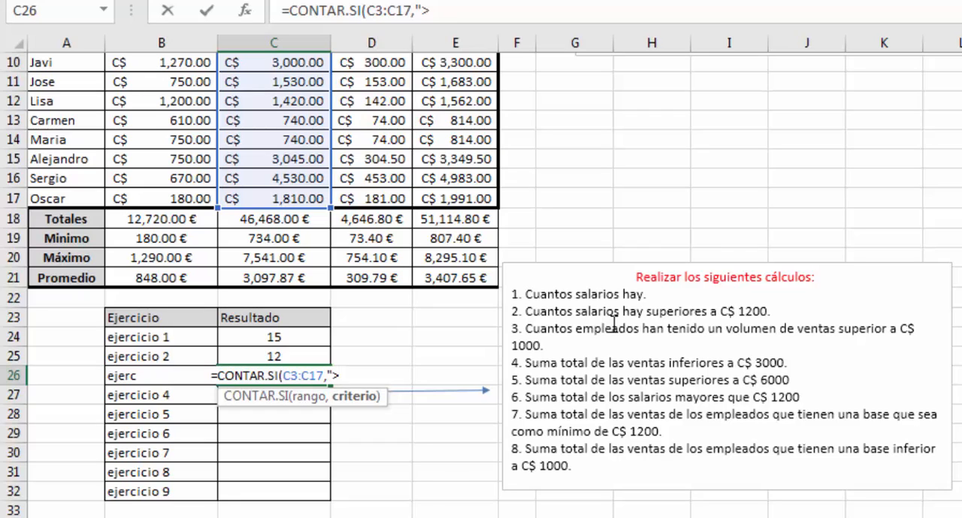
{"action": "type", "text": "1000\""}
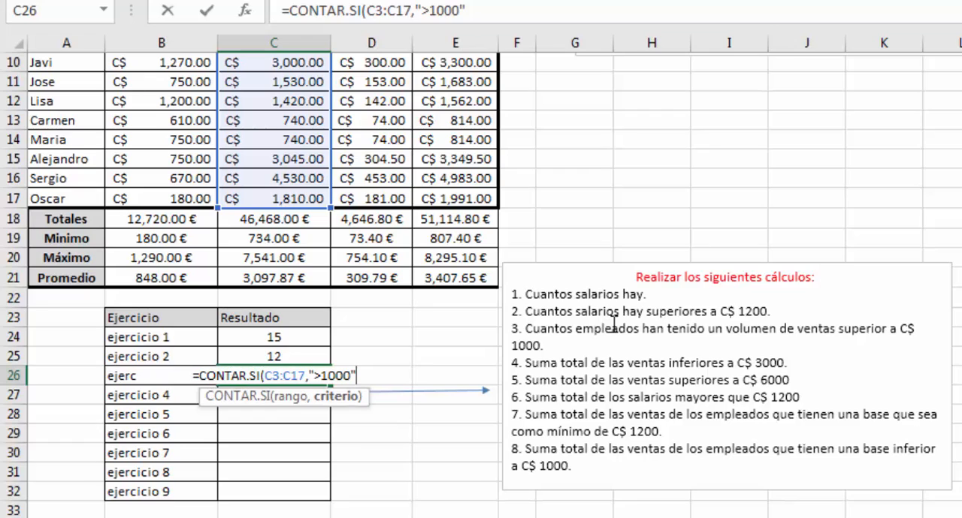
{"action": "type", "text": ")"}
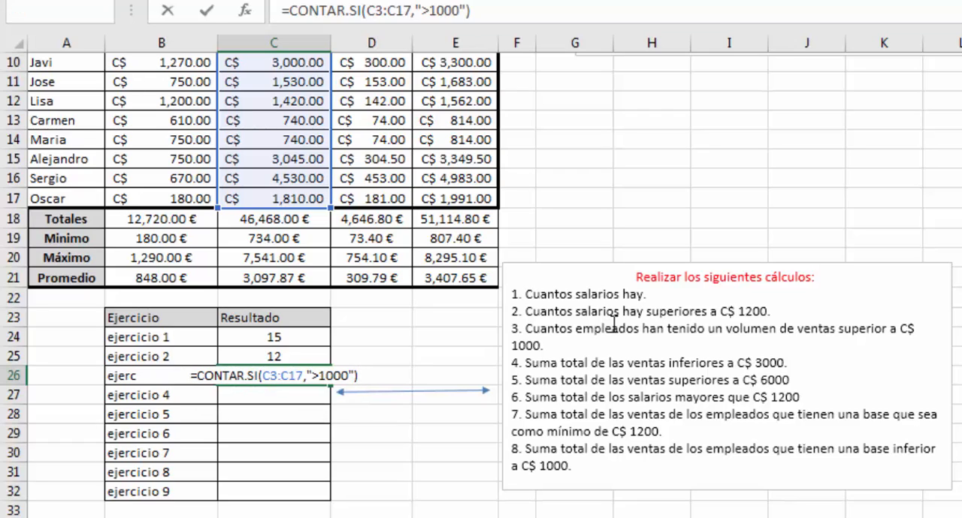
{"action": "key", "text": "Return"}
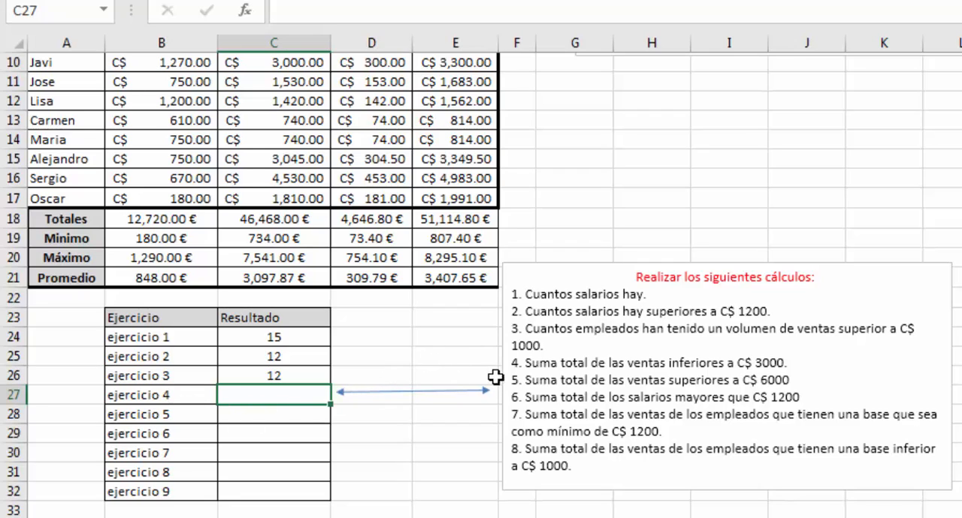
- Sum the sales below 3000 for ejercicio 4 in C27 with =SUMAR.SI(C3:C17,"<3000")
{"action": "left_click_drag", "start_coordinate": [525, 362], "coordinate": [648, 363]}
{"action": "left_click", "coordinate": [248, 396]}
{"action": "type", "text": "=suma"}
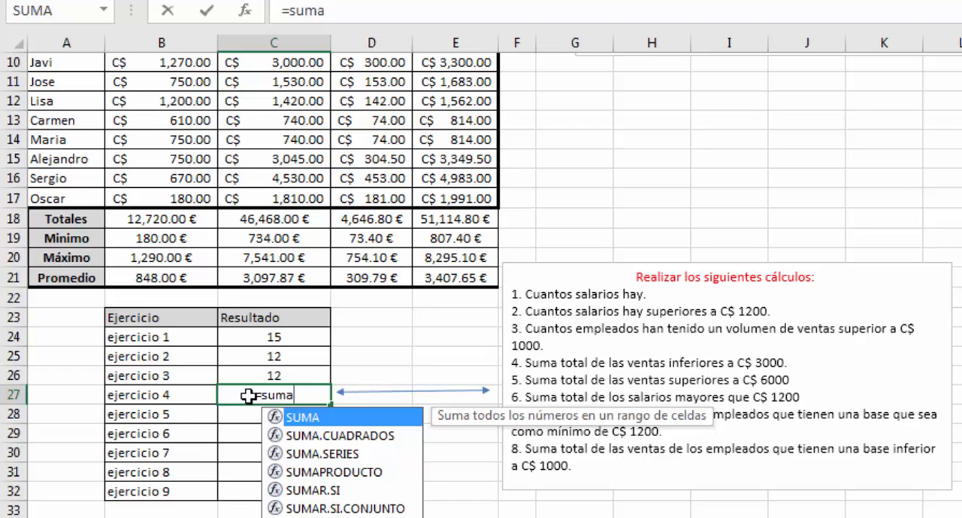
{"action": "key", "text": "Down"}
{"action": "key", "text": "Down"}
{"action": "key", "text": "Down"}
{"action": "key", "text": "Down"}
{"action": "key", "text": "Tab"}
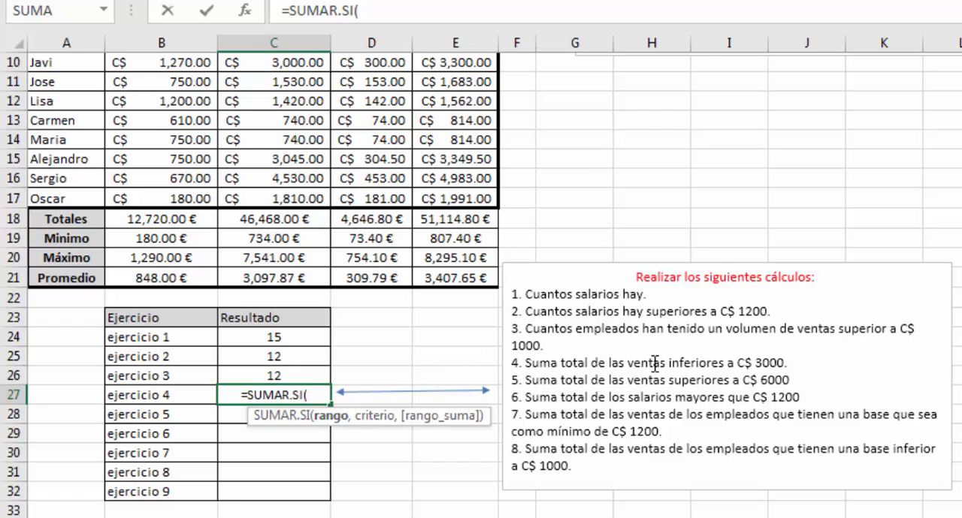
{"action": "scroll", "coordinate": [654, 363], "scroll_direction": "up", "scroll_amount": 3}
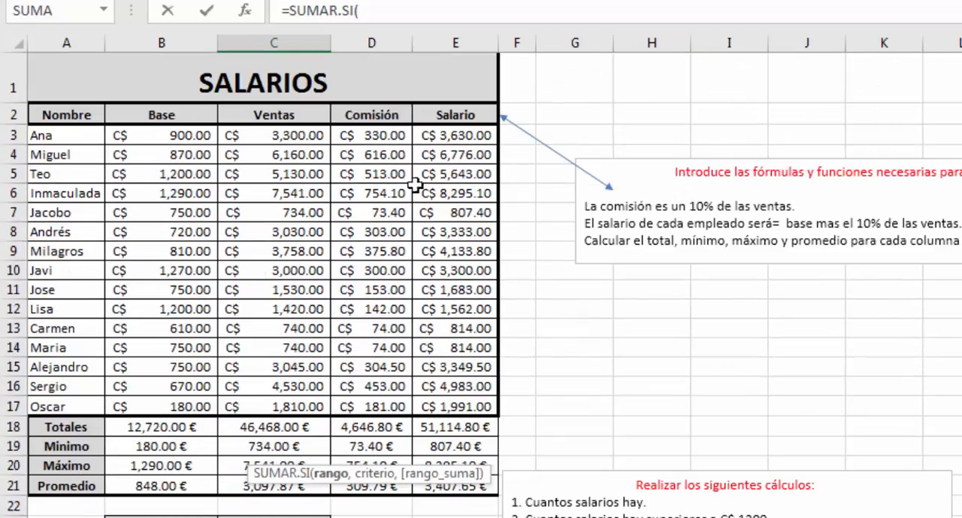
{"action": "left_click_drag", "start_coordinate": [280, 128], "coordinate": [331, 413]}
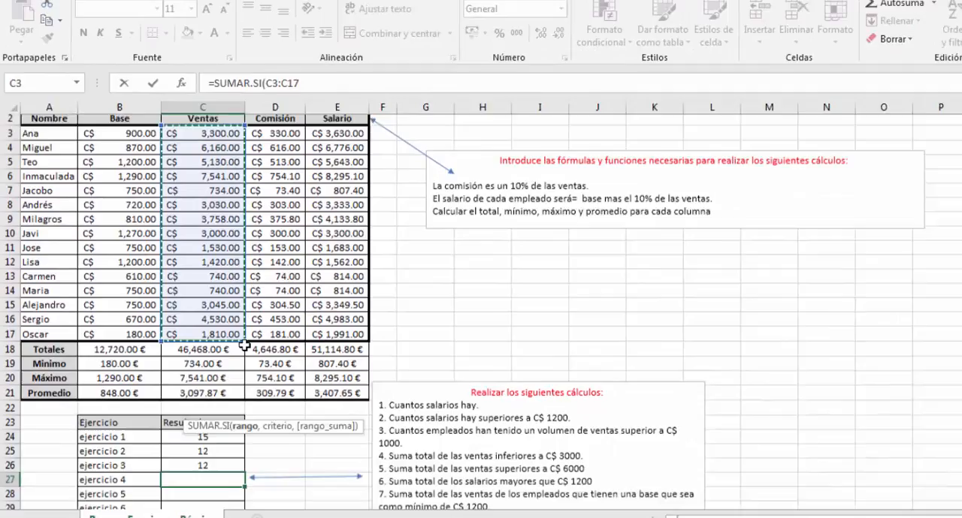
{"action": "scroll", "coordinate": [244, 347], "scroll_direction": "down", "scroll_amount": 1}
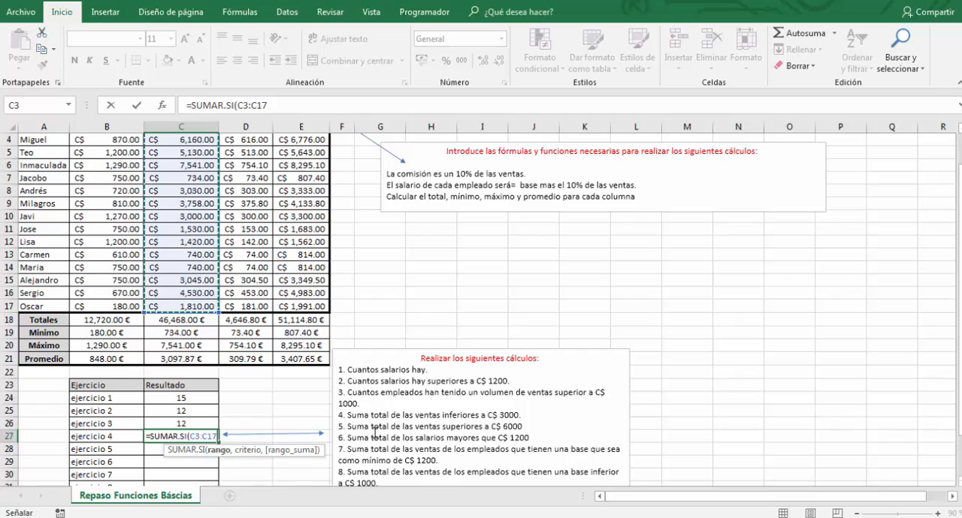
{"action": "type", "text": ","}
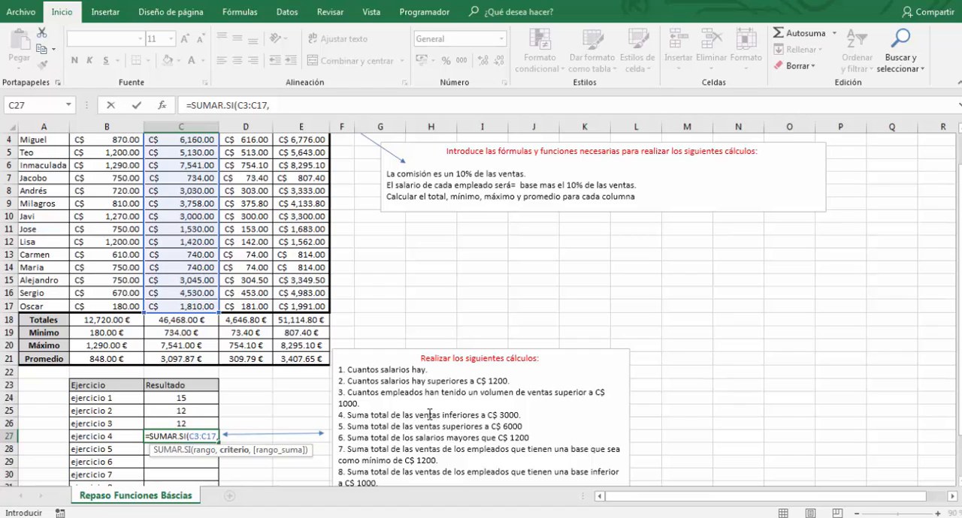
{"action": "type", "text": ">"}
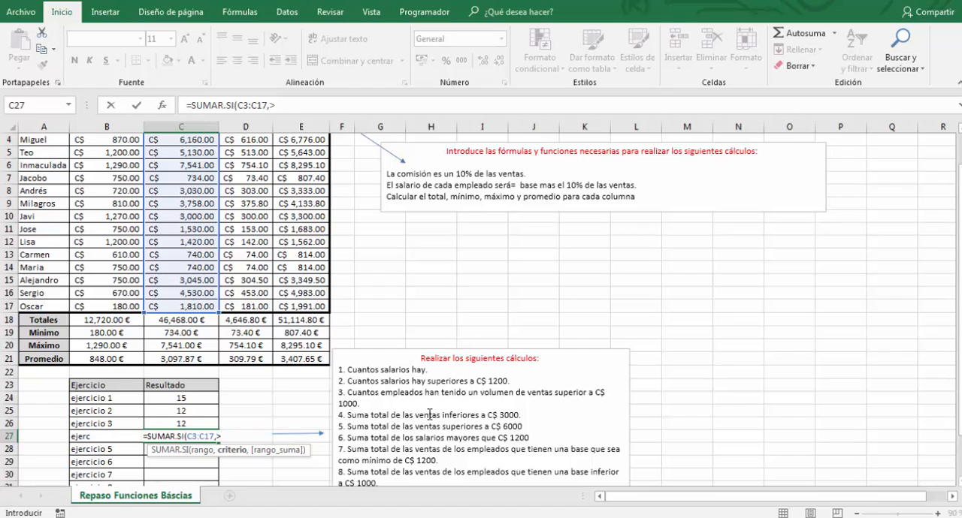
{"action": "key", "text": "BackSpace"}
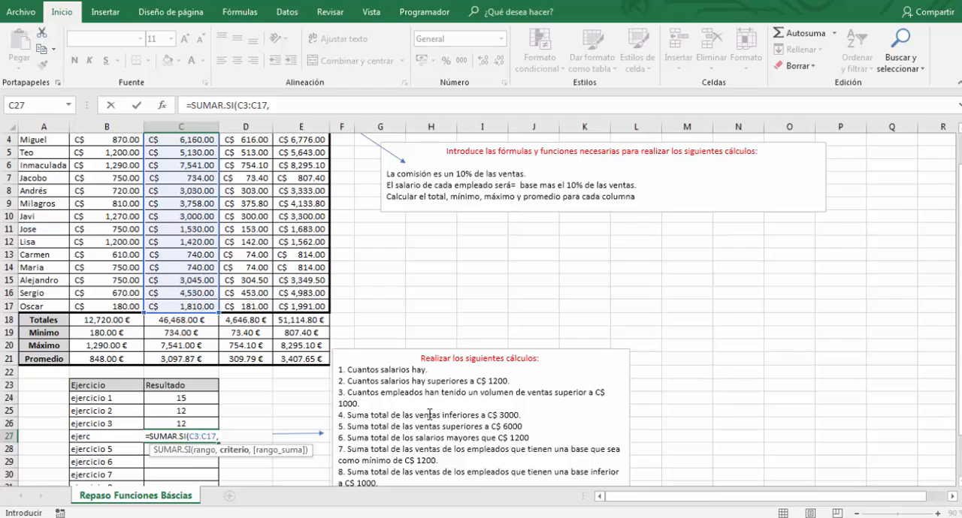
{"action": "type", "text": "<"}
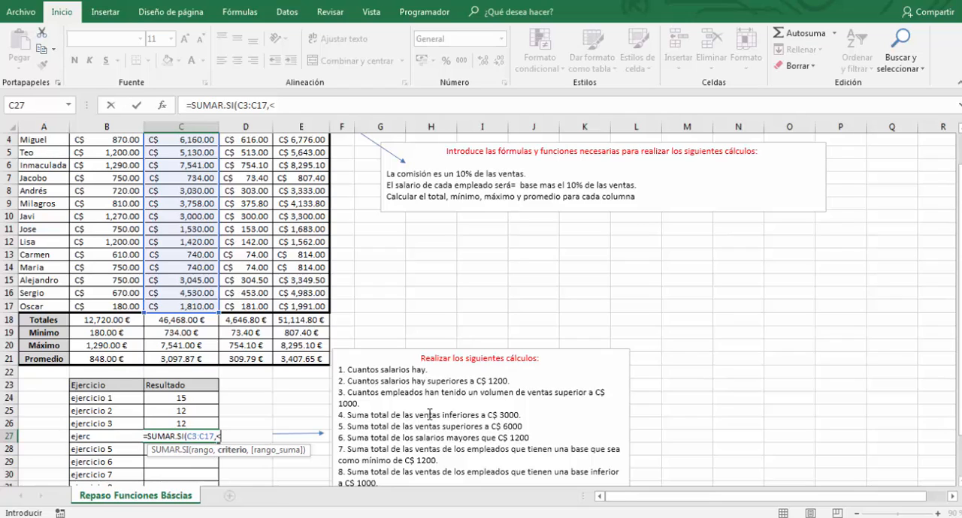
{"action": "key", "text": "BackSpace"}
{"action": "type", "text": "\"<"}
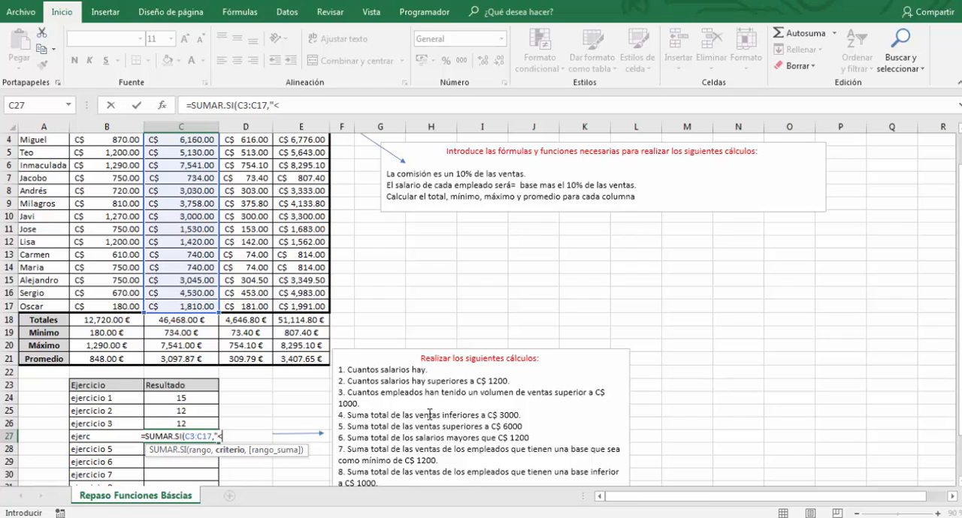
{"action": "type", "text": "300"}
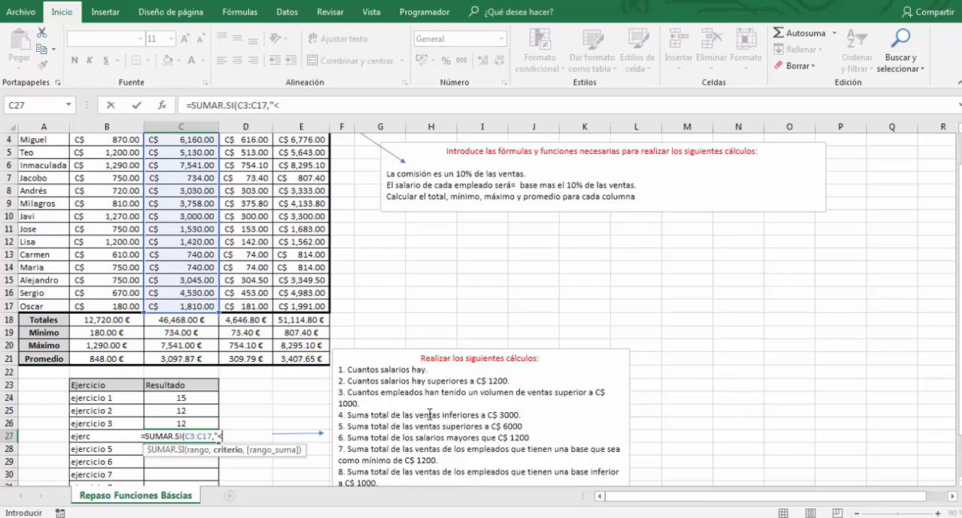
{"action": "type", "text": "0"}
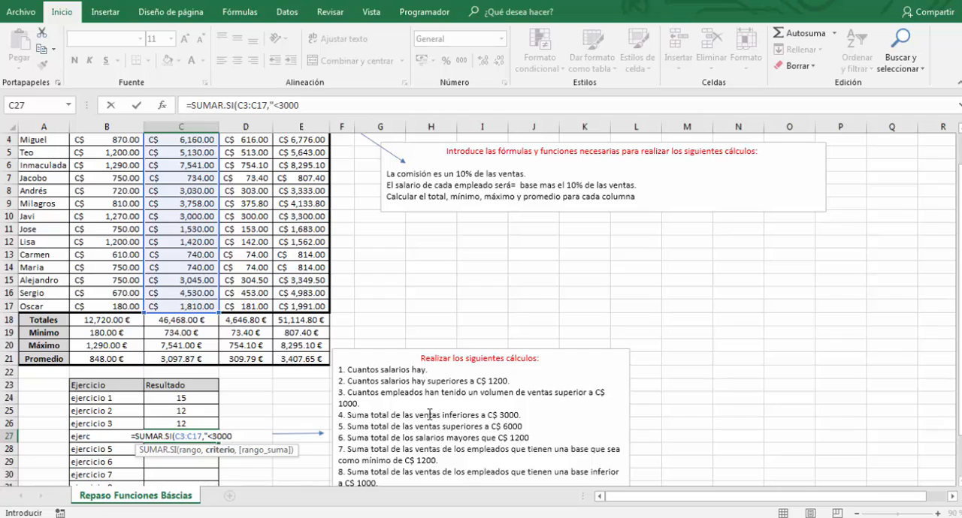
{"action": "type", "text": "\")"}
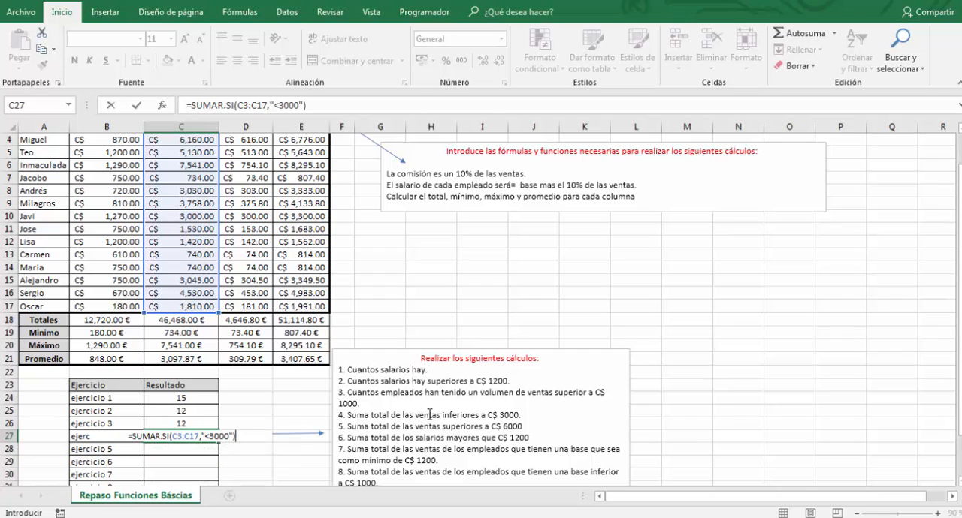
{"action": "key", "text": "Return"}
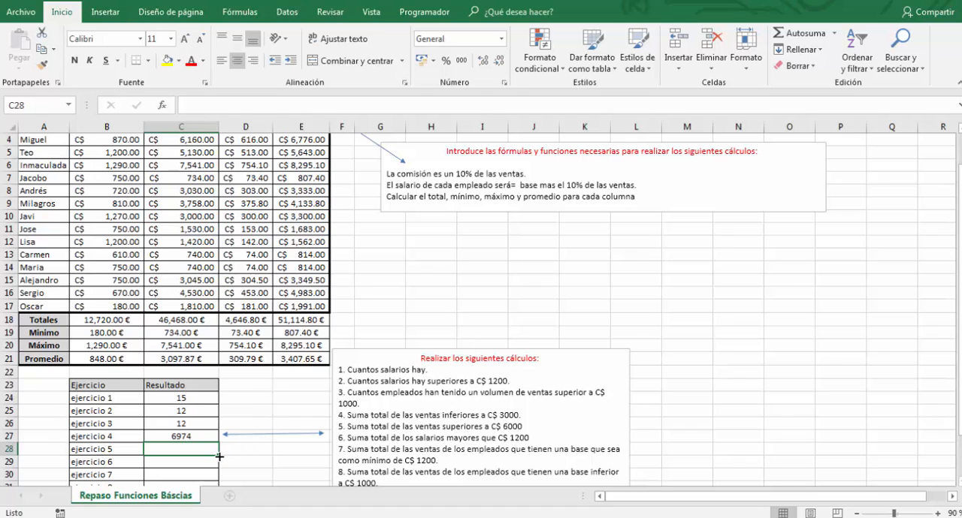
- Sum the sales above 6000 for ejercicio 5 in C28 with =SUMAR.SI(C3:C17,">6000")
{"action": "type", "text": "=suma"}
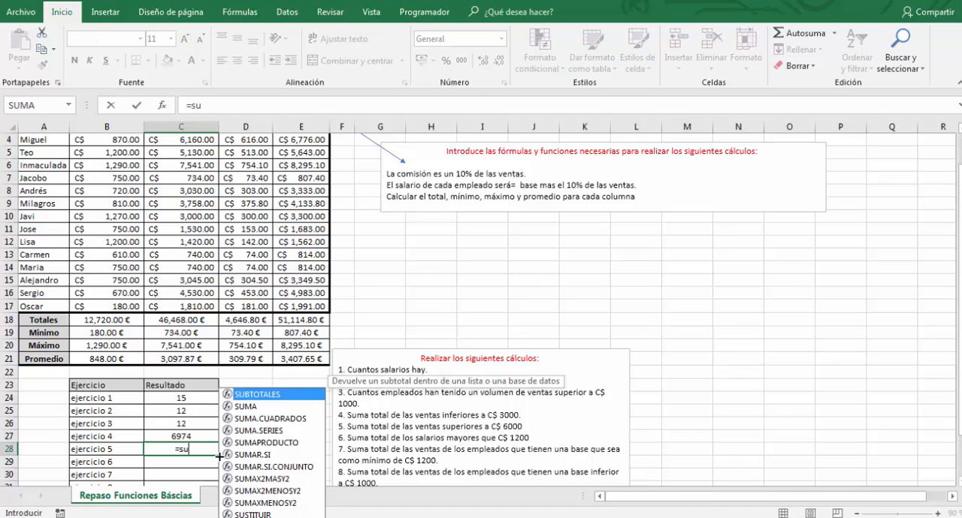
{"action": "key", "text": "Down"}
{"action": "key", "text": "Down"}
{"action": "key", "text": "Down"}
{"action": "key", "text": "Down"}
{"action": "key", "text": "Tab"}
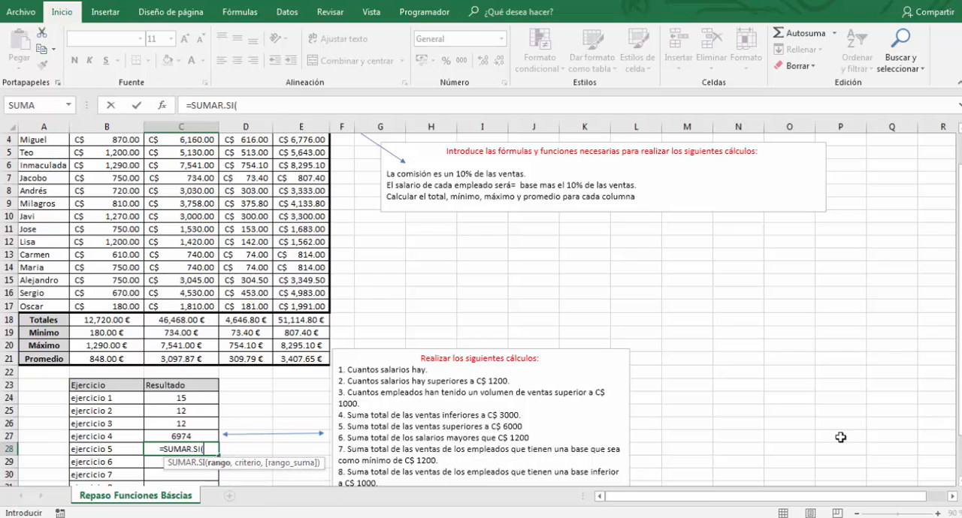
{"action": "left_click_drag", "start_coordinate": [958, 321], "coordinate": [959, 308]}
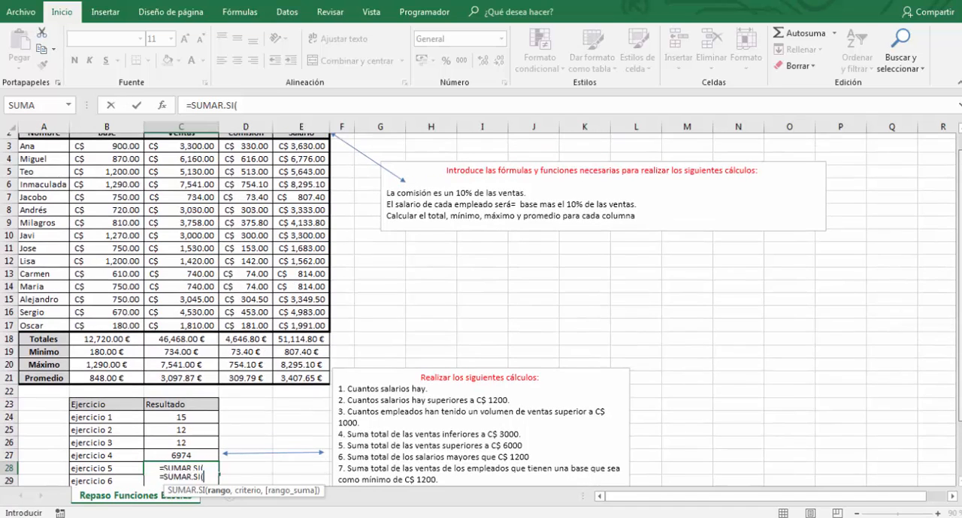
{"action": "scroll", "coordinate": [958, 308], "scroll_direction": "up", "scroll_amount": 1}
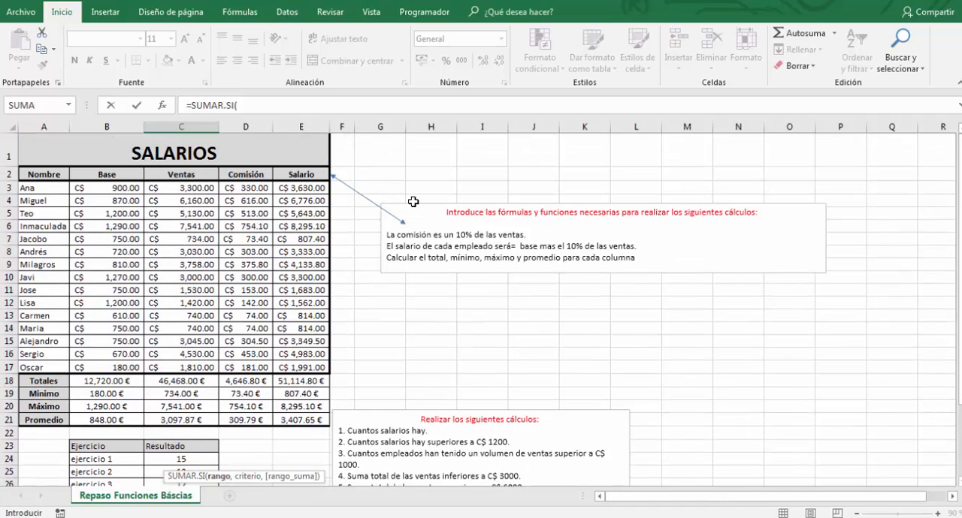
{"action": "left_click_drag", "start_coordinate": [201, 188], "coordinate": [204, 366]}
{"action": "scroll", "coordinate": [204, 366], "scroll_direction": "down", "scroll_amount": 3}
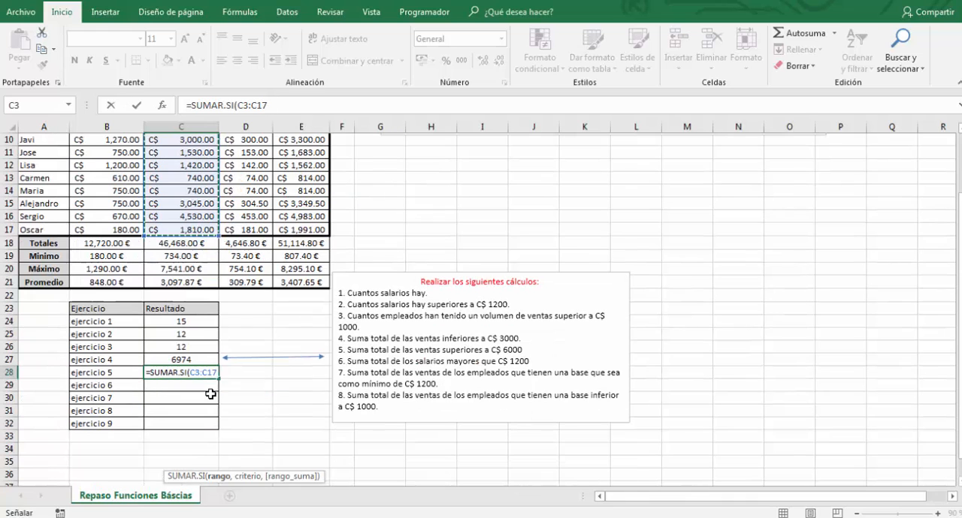
{"action": "type", "text": ","}
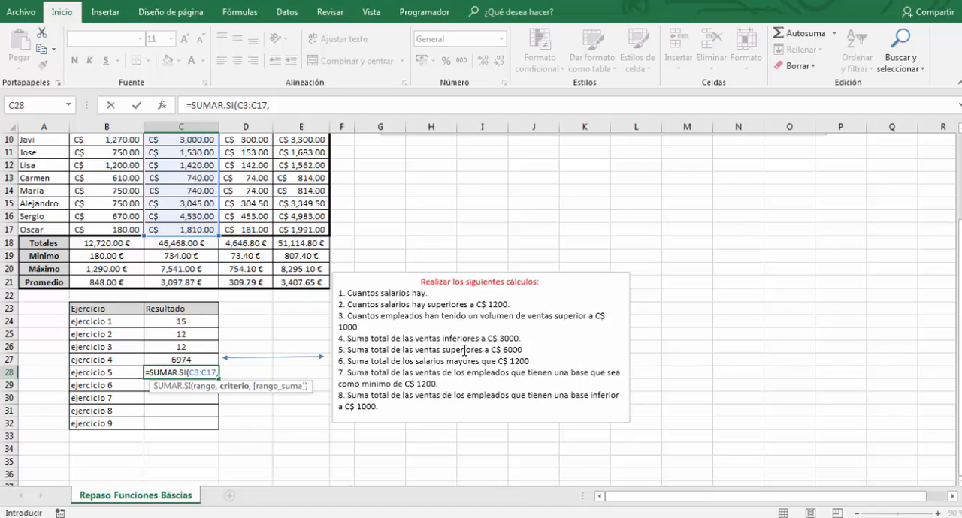
{"action": "type", "text": "\""}
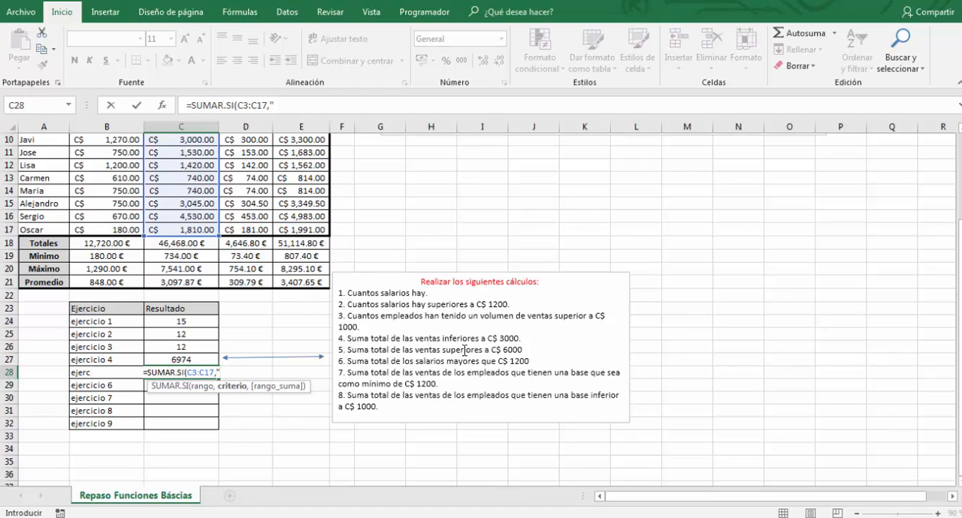
{"action": "type", "text": ">"}
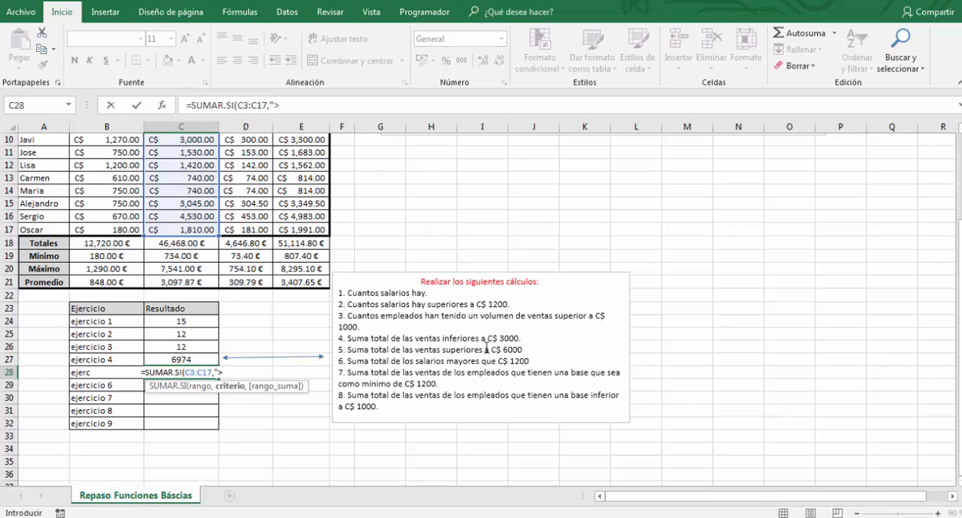
{"action": "type", "text": "6000\""}
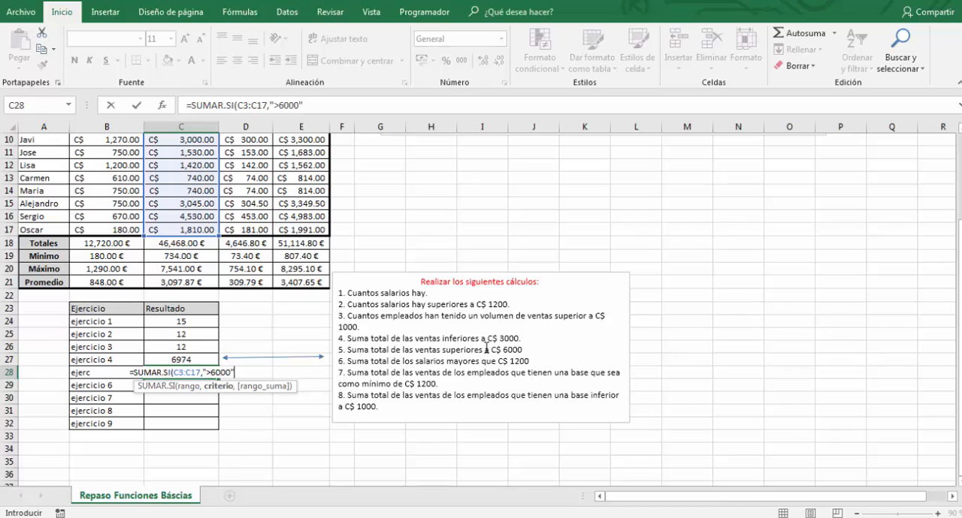
{"action": "type", "text": "="}
{"action": "key", "text": "BackSpace"}
{"action": "type", "text": ")"}
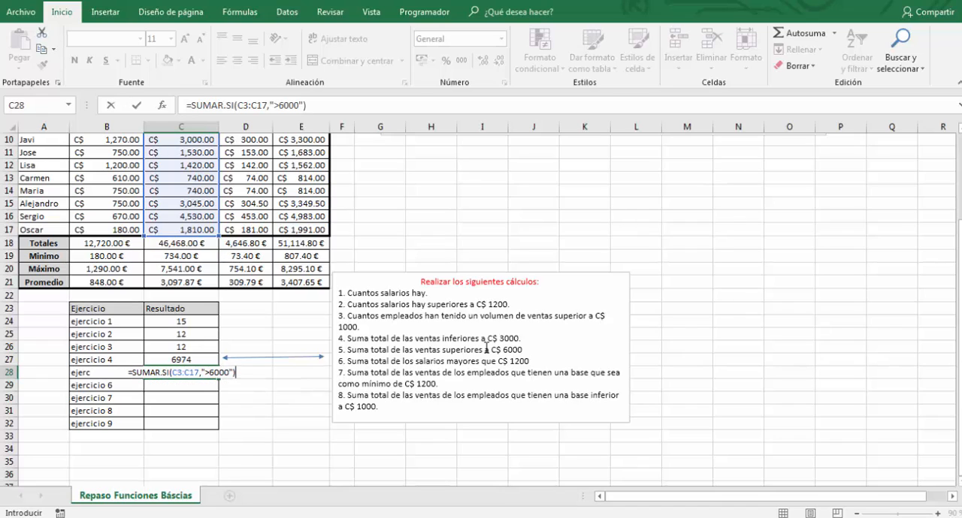
{"action": "key", "text": "Return"}
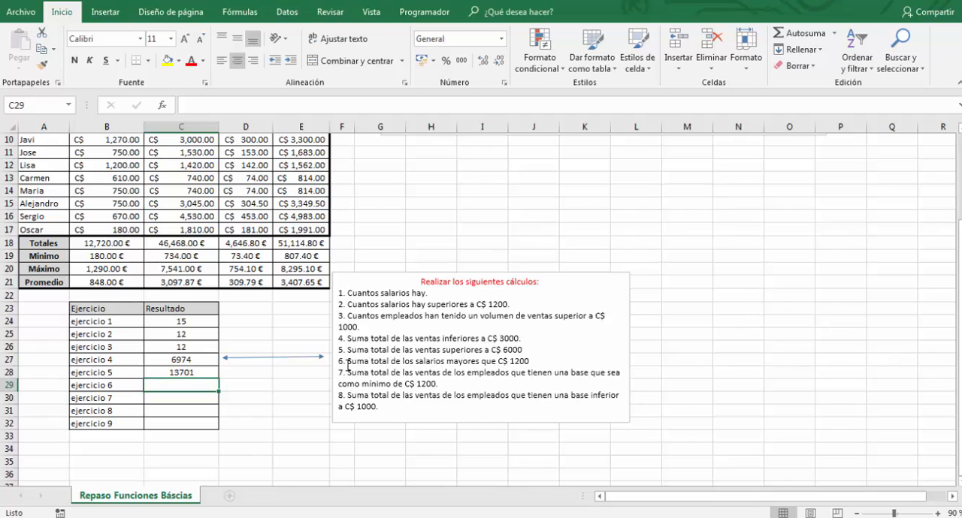
{"action": "left_click_drag", "start_coordinate": [346, 363], "coordinate": [536, 362]}
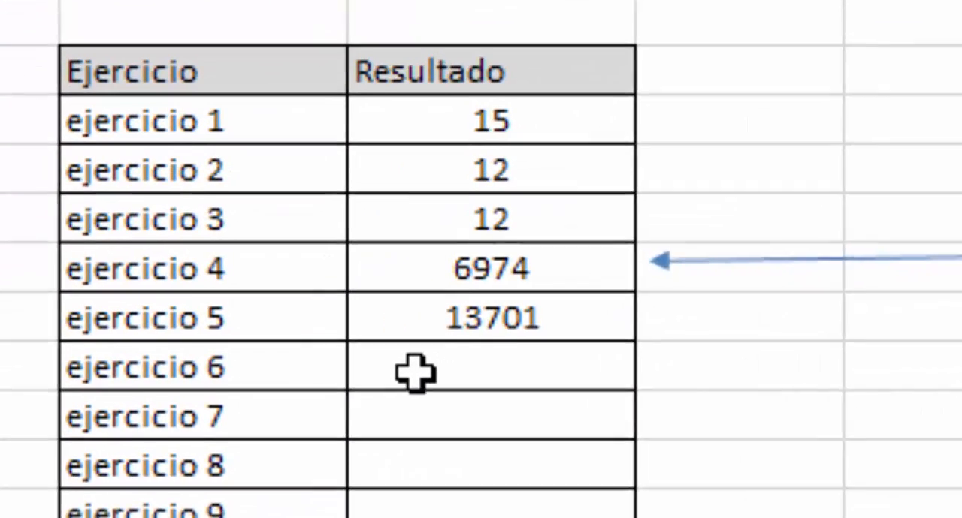
{"action": "left_click", "coordinate": [161, 386]}
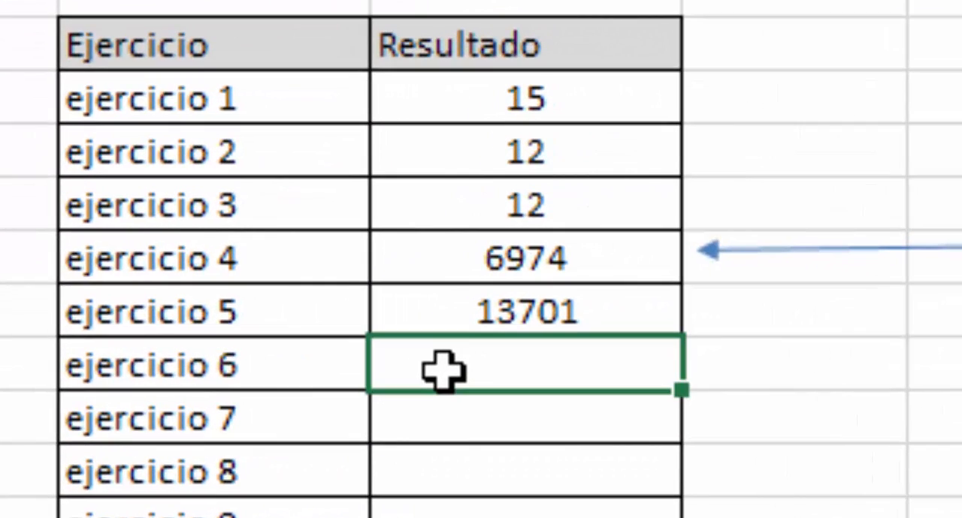
{"action": "type", "text": ")suma"}
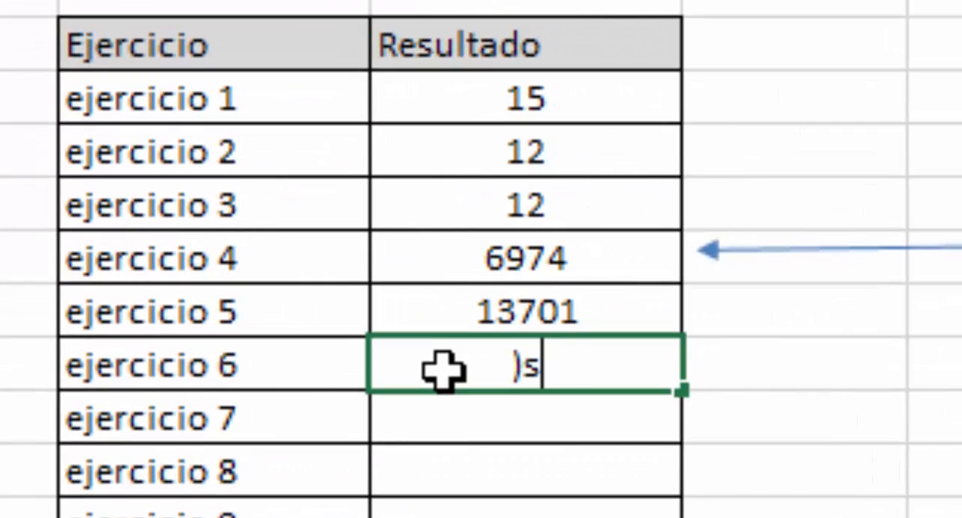
{"action": "key", "text": "BackSpace"}
{"action": "key", "text": "BackSpace"}
{"action": "key", "text": "BackSpace"}
{"action": "key", "text": "BackSpace"}
{"action": "key", "text": "BackSpace"}
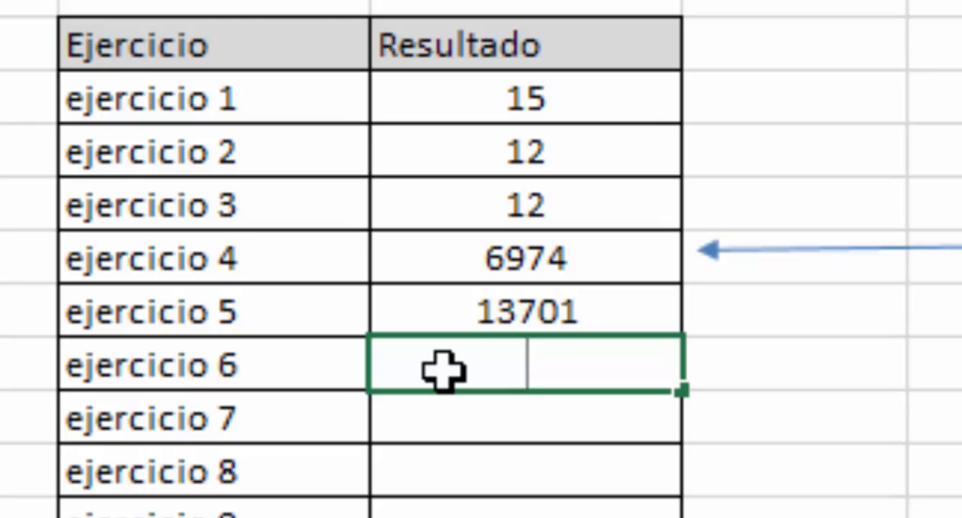
- Sum the salaries above 1200 for ejercicio 6 in C29 with =SUMAR.SI(E3:E17,">1200")
{"action": "type", "text": "=sumar"}
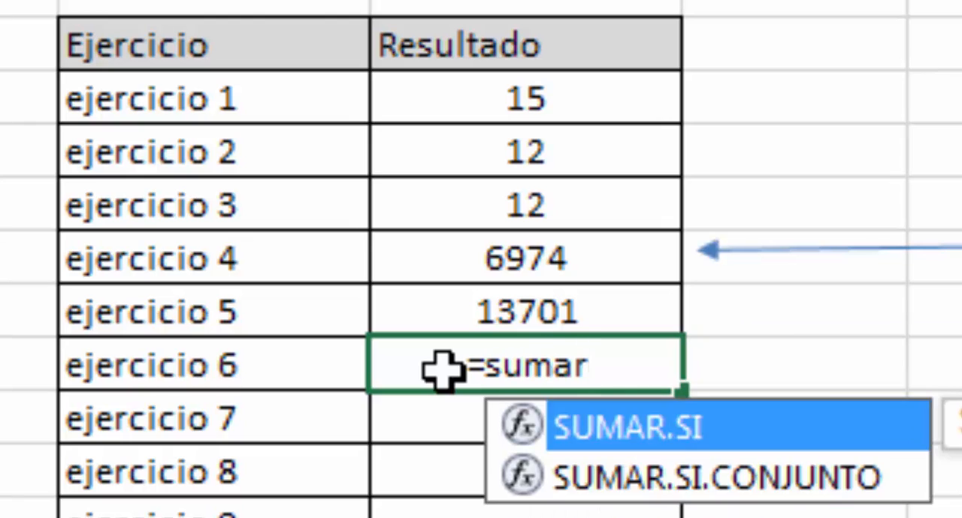
{"action": "key", "text": "Tab"}
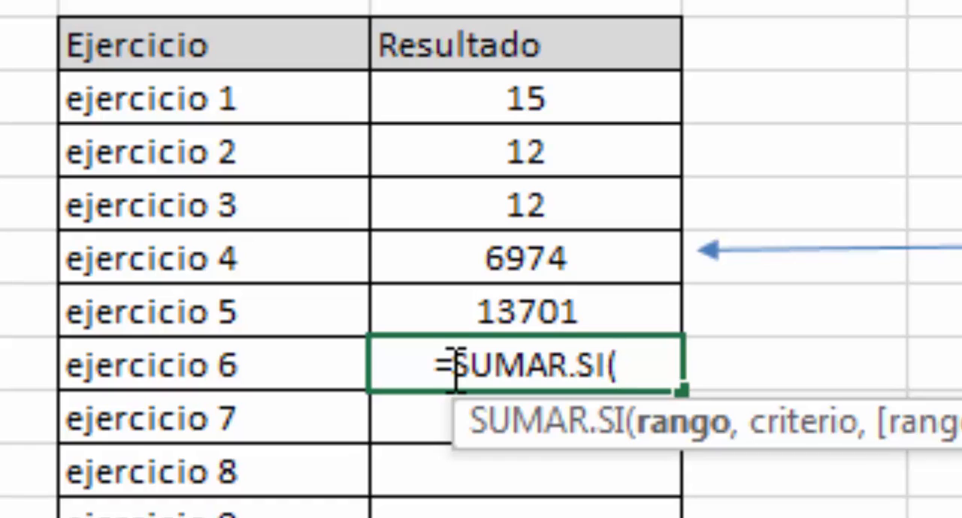
{"action": "scroll", "coordinate": [456, 368], "scroll_direction": "up", "scroll_amount": 4}
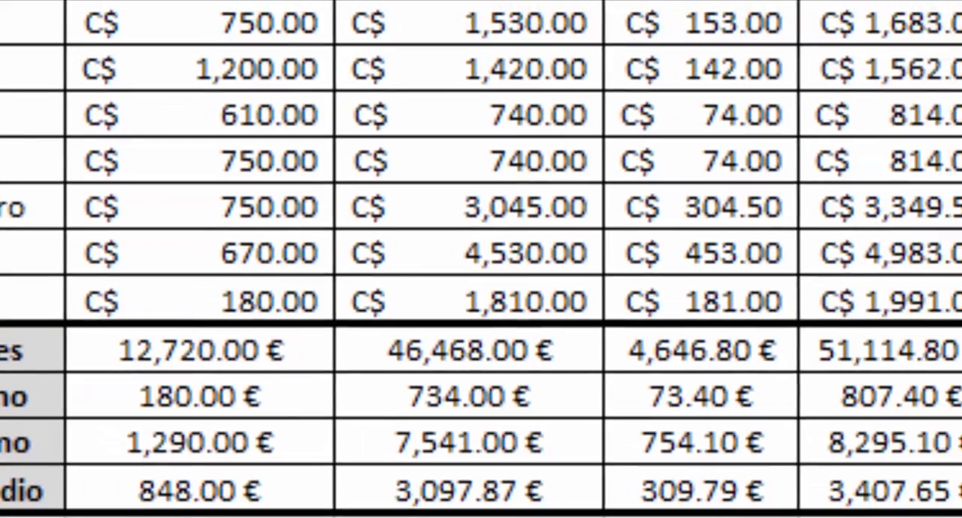
{"action": "left_click_drag", "start_coordinate": [408, 105], "coordinate": [416, 344]}
{"action": "scroll", "coordinate": [350, 299], "scroll_direction": "down", "scroll_amount": 2}
{"action": "scroll", "coordinate": [351, 298], "scroll_direction": "down", "scroll_amount": 2}
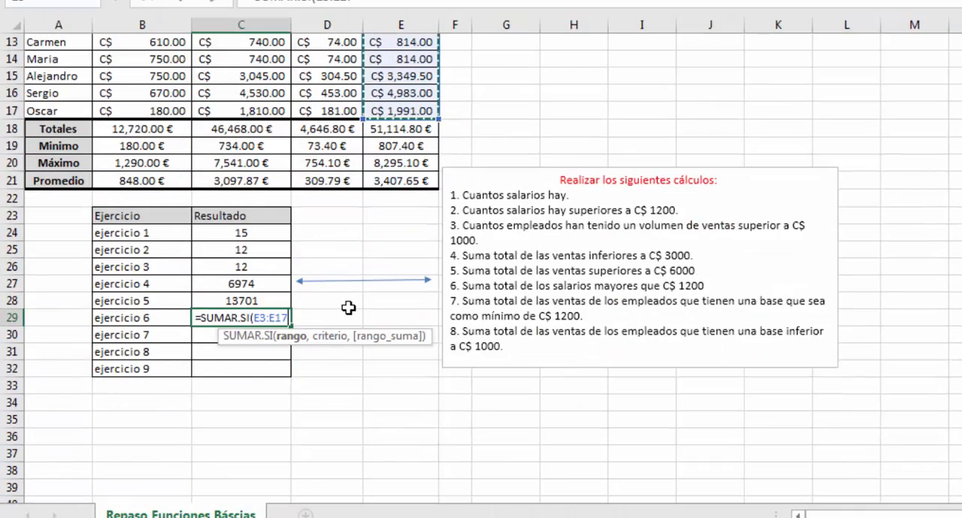
{"action": "type", "text": ",\""}
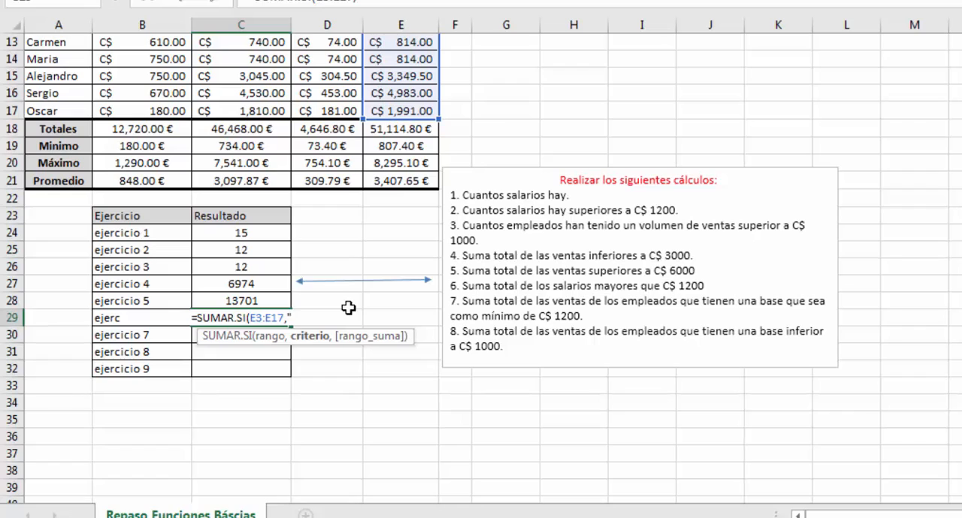
{"action": "type", "text": ">"}
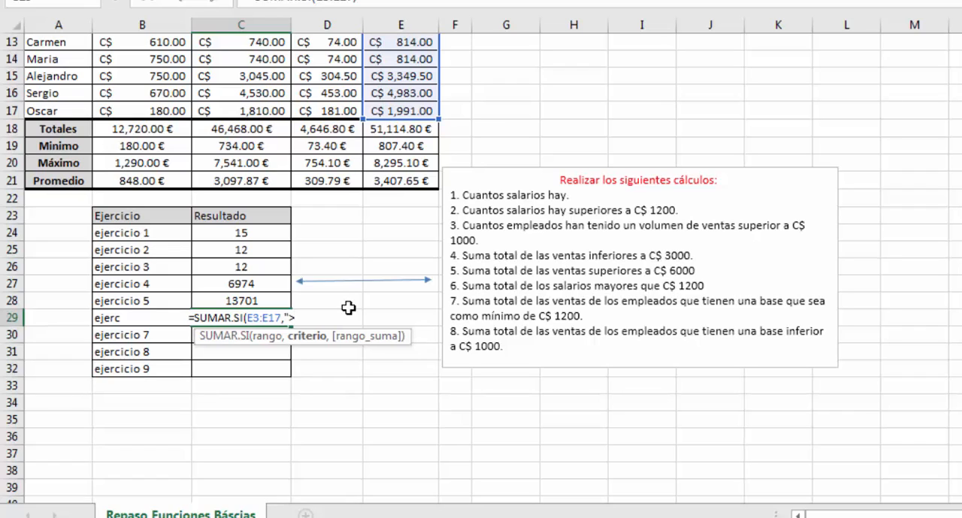
{"action": "type", "text": "1200"}
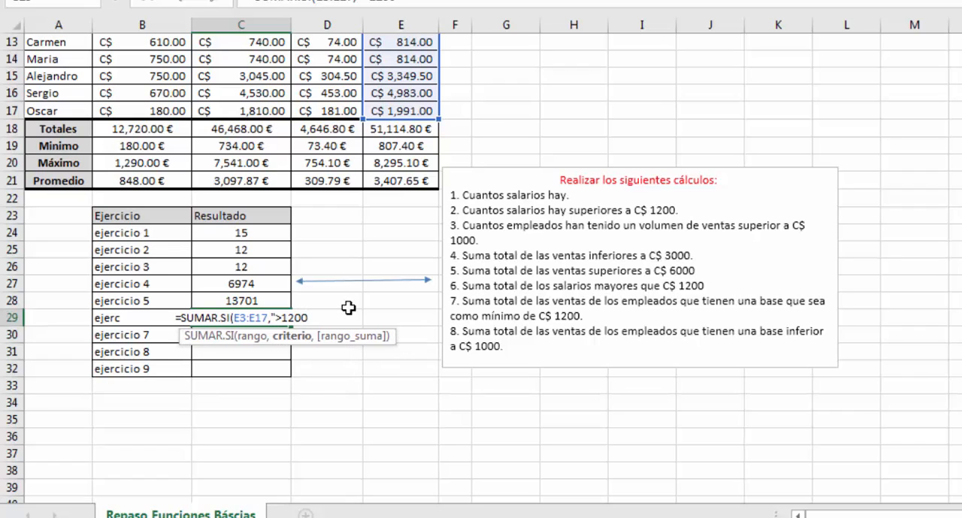
{"action": "type", "text": "\")"}
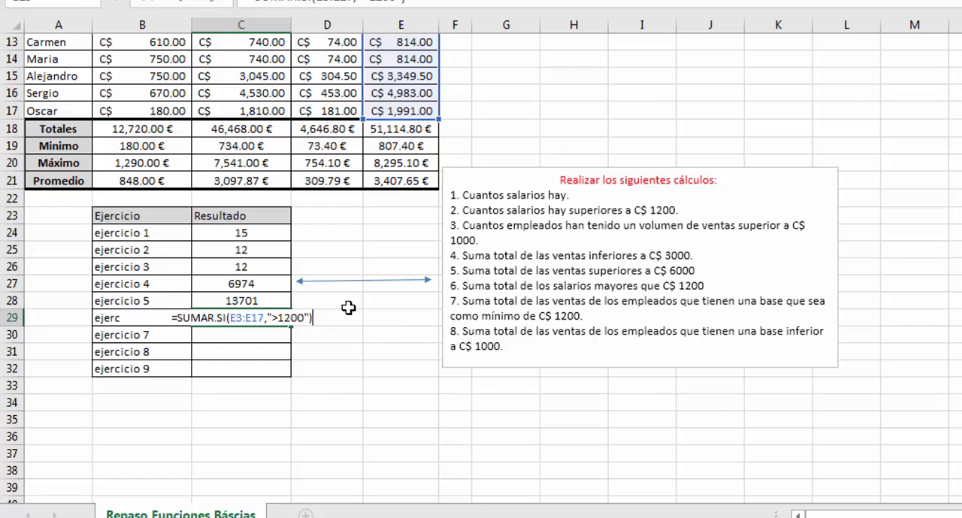
{"action": "key", "text": "Return"}
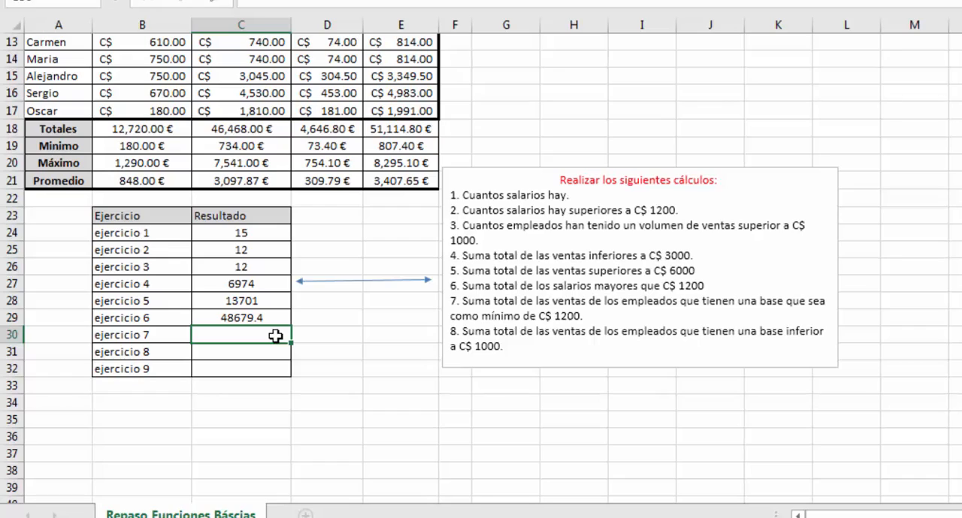
- For ejercicio 7, begin a SUMAR.SI formula in C30 with base range B3:B17 and criterion ">=1200"
{"action": "type", "text": "=suma"}
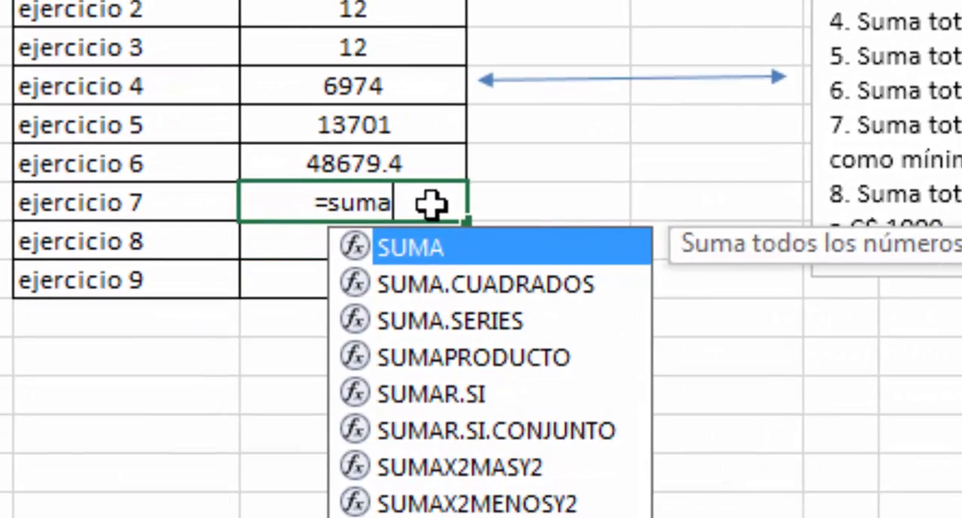
{"action": "key", "text": "Down"}
{"action": "key", "text": "Down"}
{"action": "key", "text": "Down"}
{"action": "key", "text": "Down"}
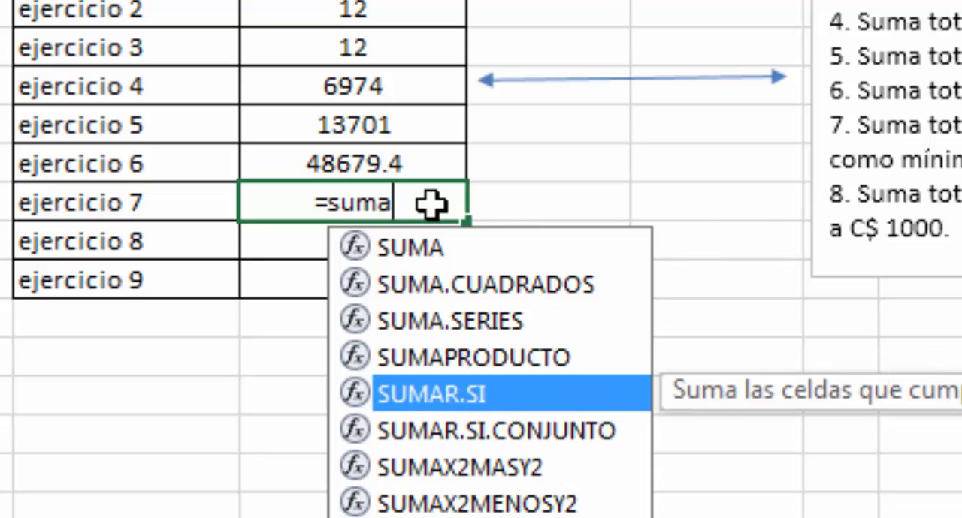
{"action": "key", "text": "Tab"}
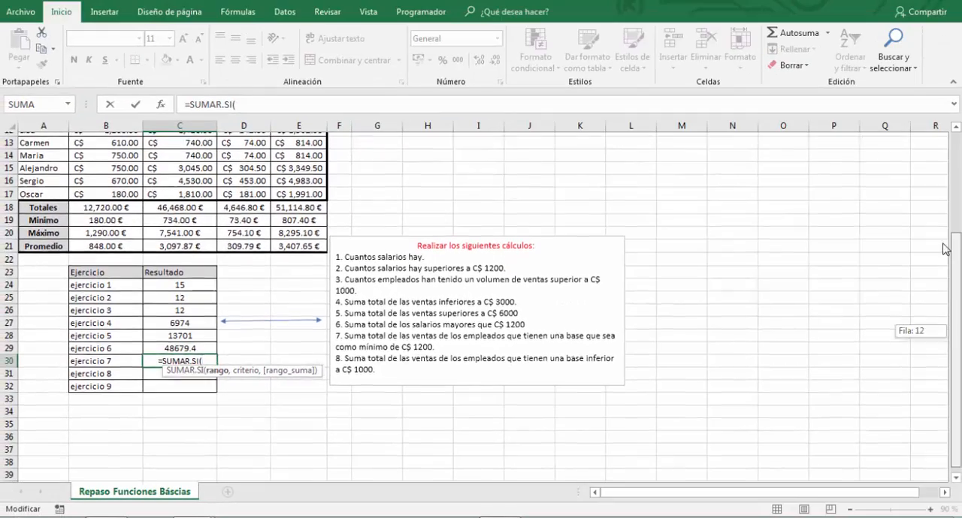
{"action": "scroll", "coordinate": [945, 248], "scroll_direction": "up", "scroll_amount": 4}
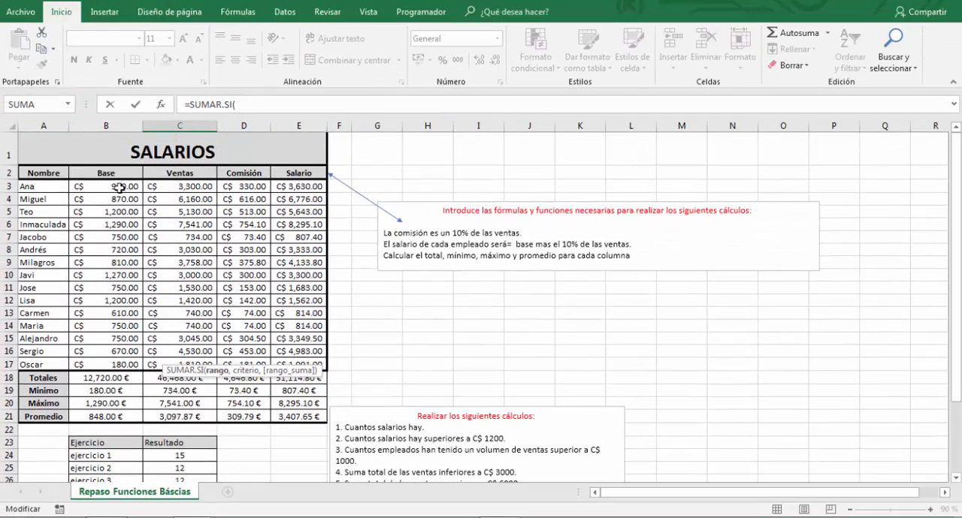
{"action": "left_click_drag", "start_coordinate": [120, 188], "coordinate": [113, 364]}
{"action": "scroll", "coordinate": [113, 363], "scroll_direction": "down", "scroll_amount": 2}
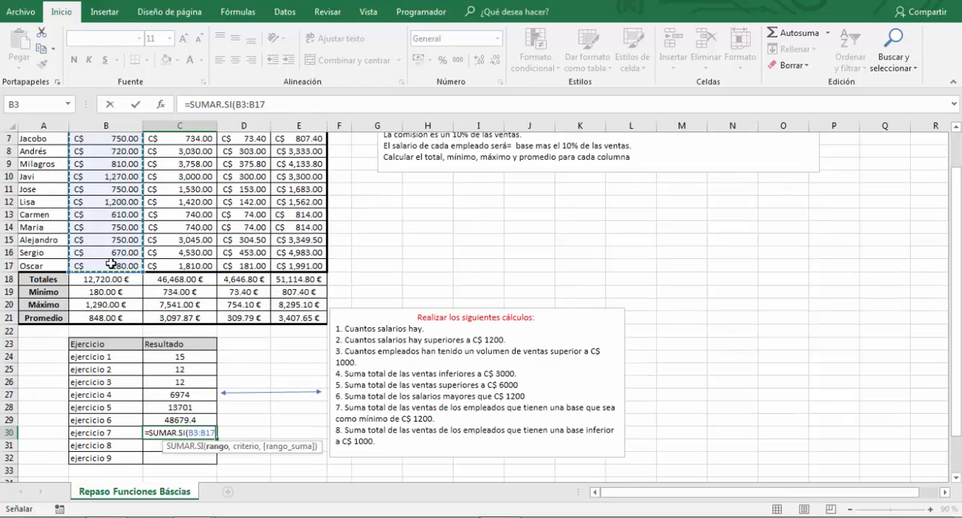
{"action": "type", "text": ","}
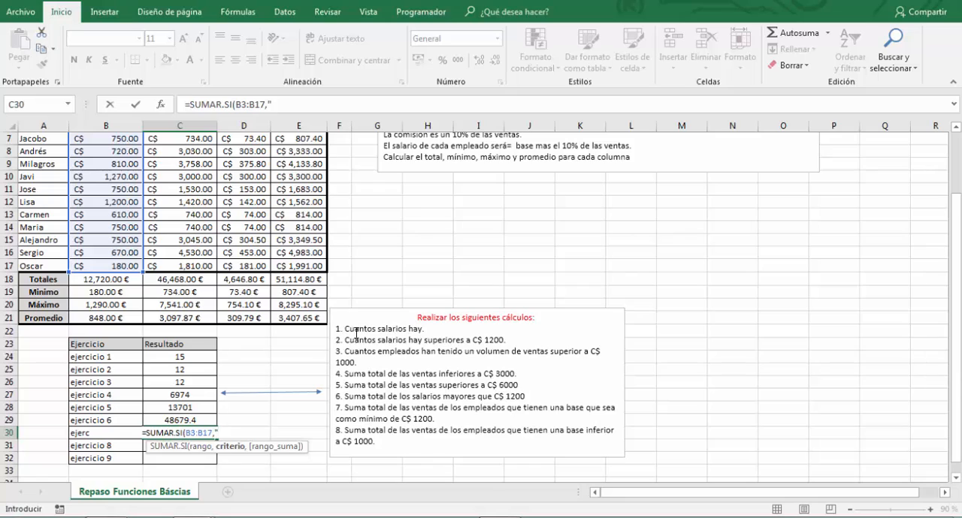
{"action": "type", "text": ">="}
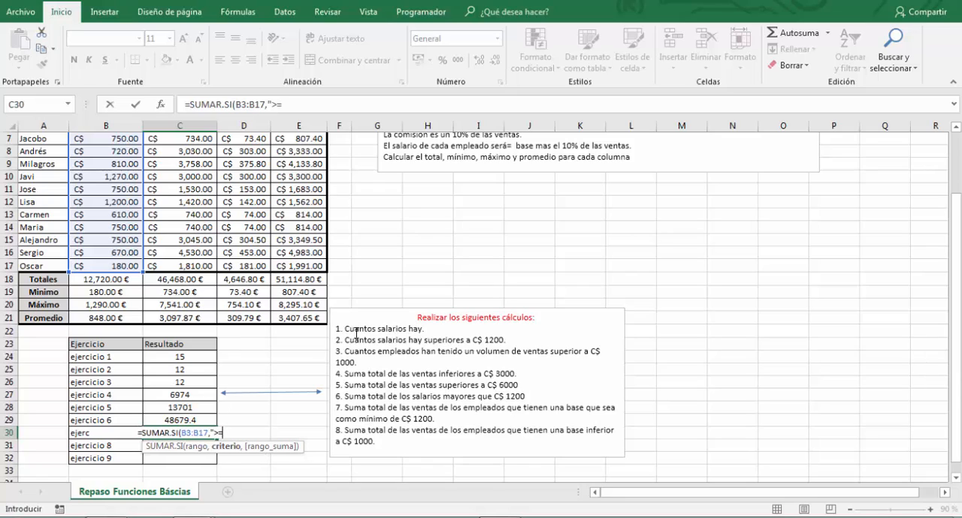
{"action": "type", "text": "12"}
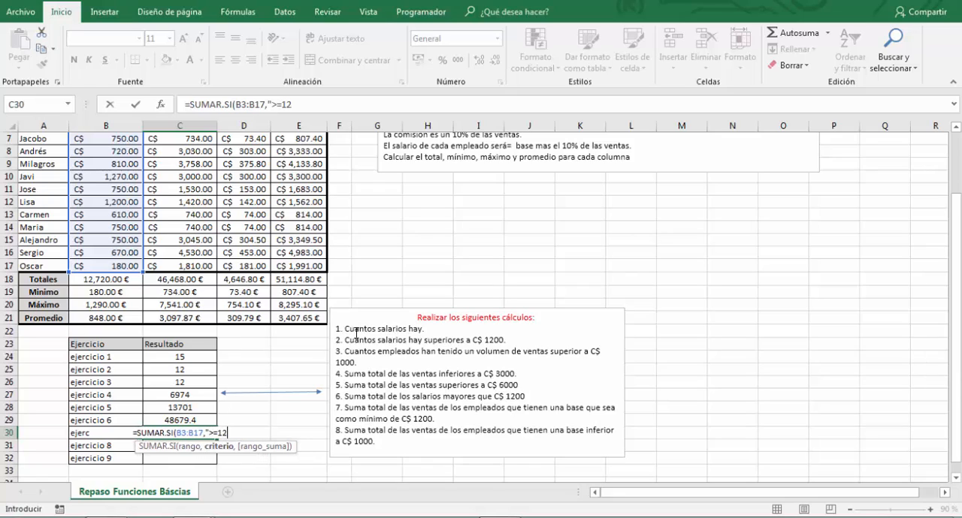
{"action": "type", "text": "00\","}
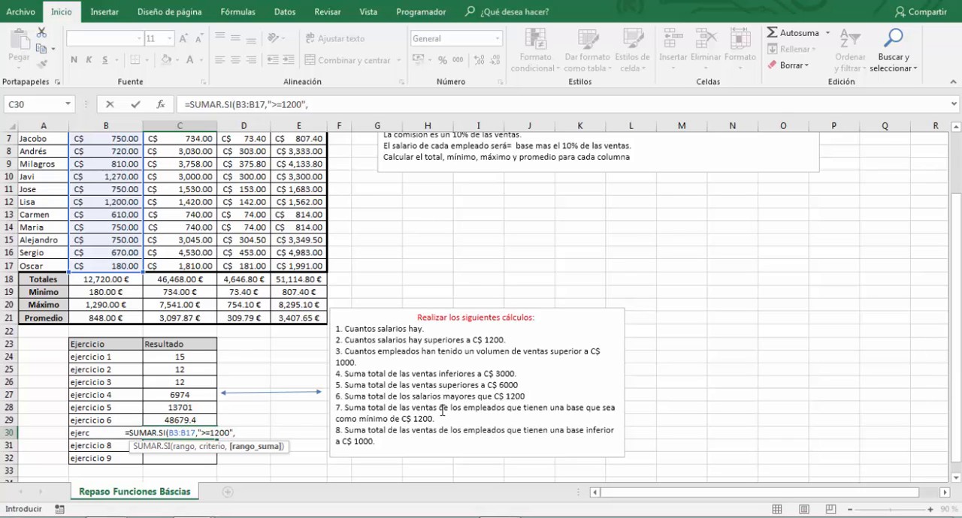
- Complete the ejercicio 7 formula with the sales C3:C17 as sum range, giving =SUMAR.SI(B3:B17,">=1200",C3:C17)
{"action": "scroll", "coordinate": [304, 305], "scroll_direction": "up", "scroll_amount": 1}
{"action": "scroll", "coordinate": [303, 304], "scroll_direction": "up", "scroll_amount": 1}
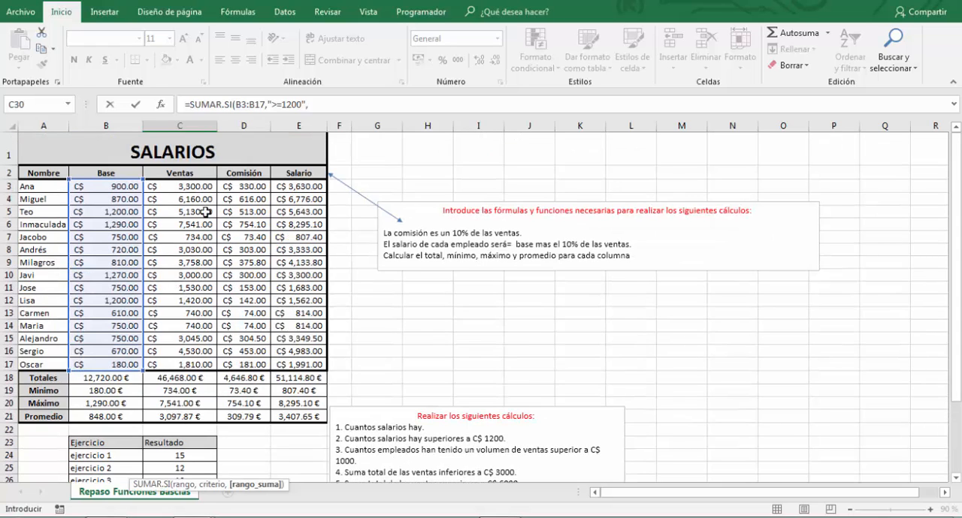
{"action": "left_click", "coordinate": [197, 188]}
{"action": "left_click_drag", "start_coordinate": [187, 276], "coordinate": [192, 366]}
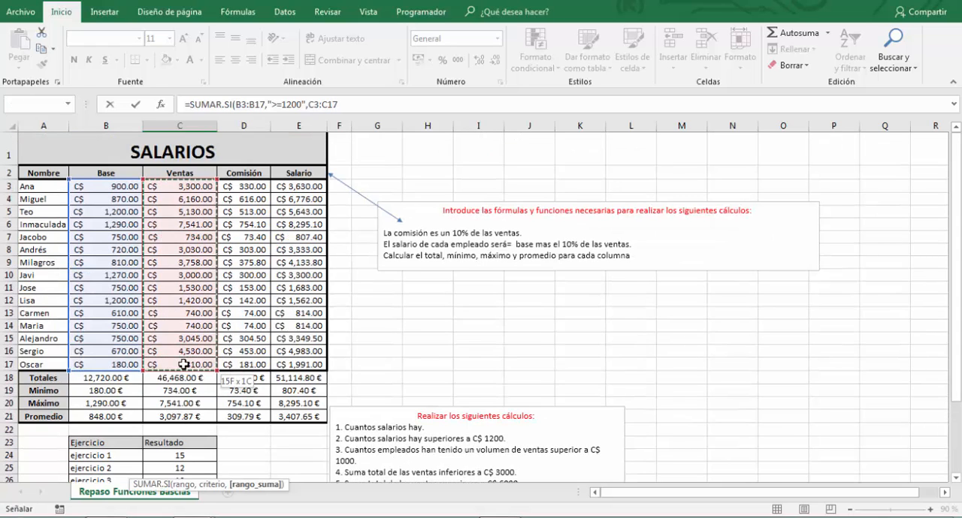
{"action": "scroll", "coordinate": [310, 308], "scroll_direction": "down", "scroll_amount": 3}
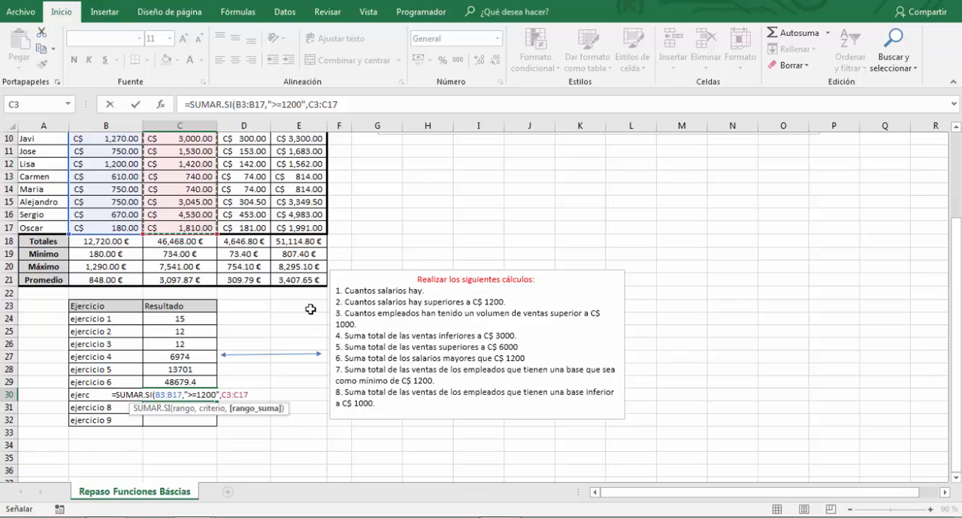
{"action": "type", "text": ")"}
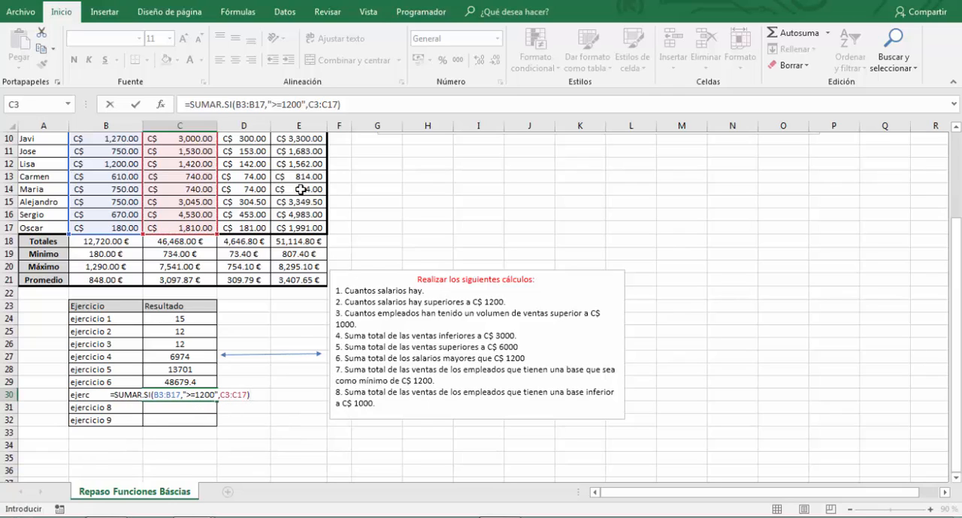
{"action": "scroll", "coordinate": [243, 203], "scroll_direction": "up", "scroll_amount": 3}
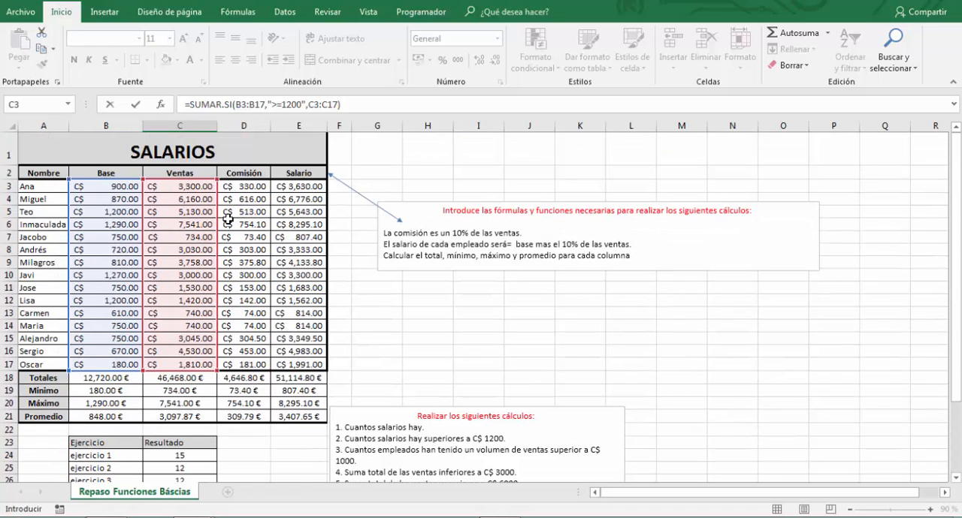
{"action": "scroll", "coordinate": [228, 220], "scroll_direction": "down", "scroll_amount": 3}
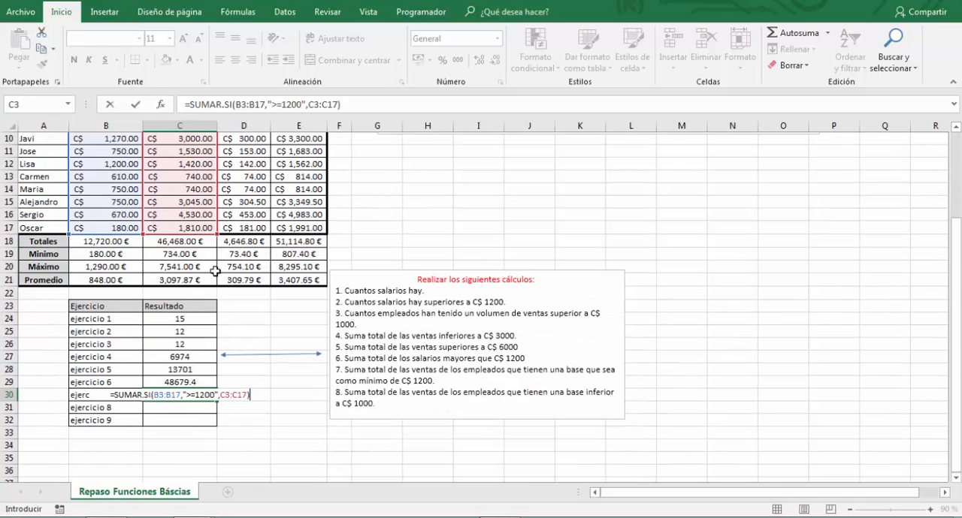
{"action": "scroll", "coordinate": [217, 316], "scroll_direction": "up", "scroll_amount": 3}
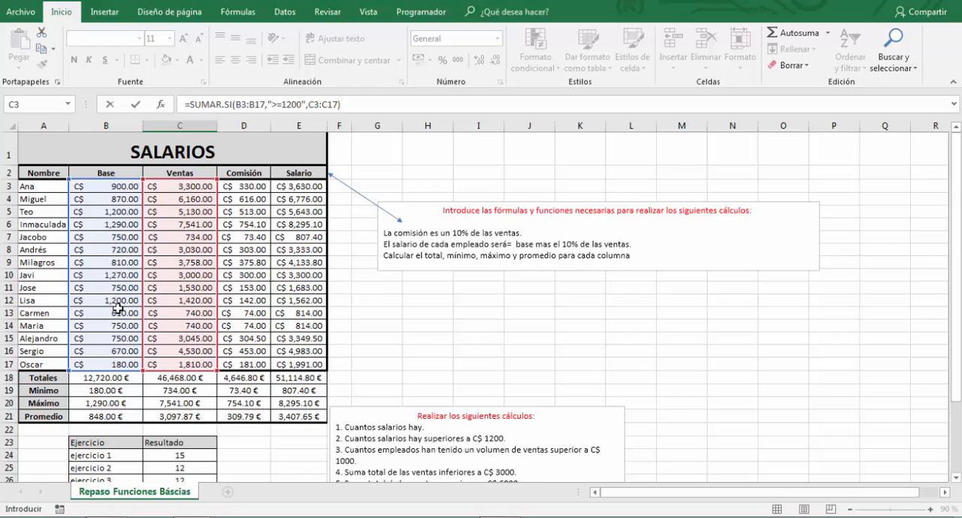
{"action": "scroll", "coordinate": [118, 308], "scroll_direction": "down", "scroll_amount": 4}
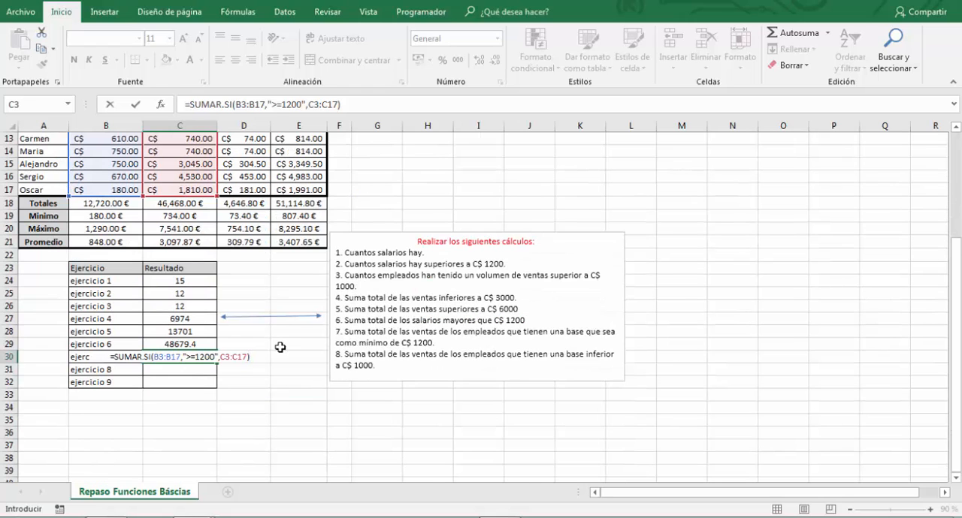
{"action": "key", "text": "Return"}
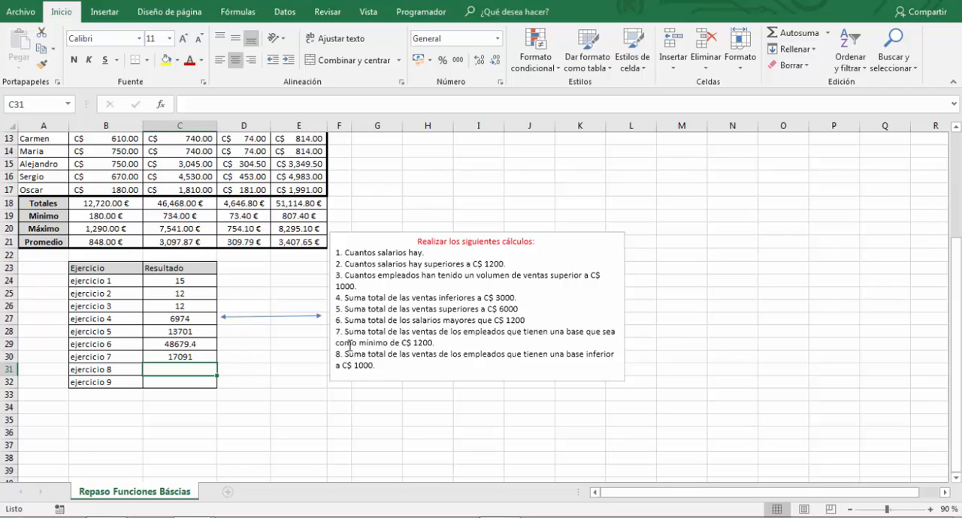
- For ejercicio 8, begin a SUMAR.SI formula in C31 with base range B3:B17 and criterion "<1000"
{"action": "left_click_drag", "start_coordinate": [345, 332], "coordinate": [434, 342]}
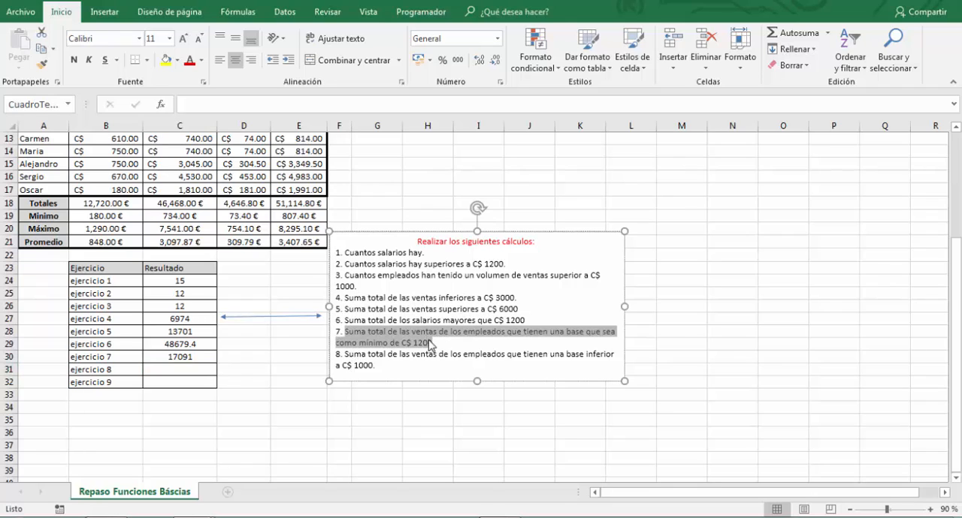
{"action": "left_click_drag", "start_coordinate": [375, 365], "coordinate": [342, 354]}
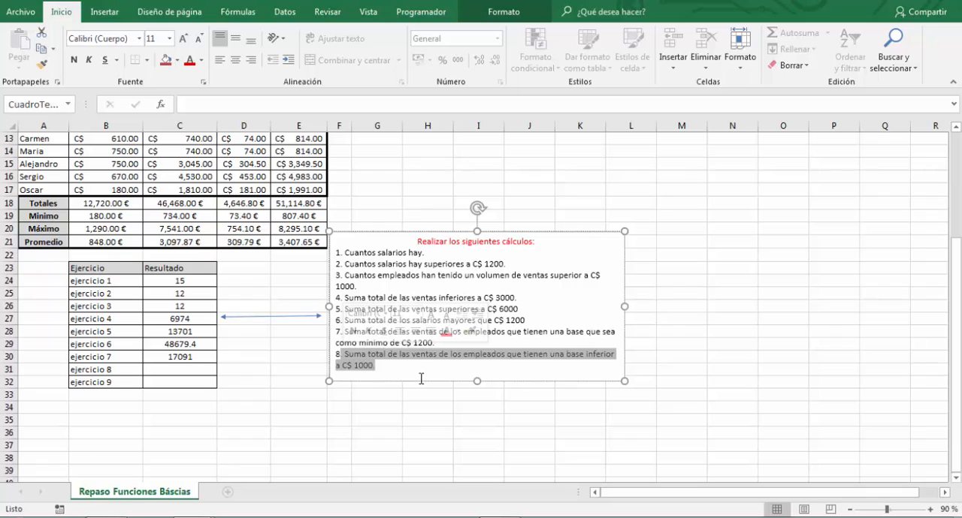
{"action": "left_click", "coordinate": [577, 358]}
{"action": "left_click_drag", "start_coordinate": [566, 356], "coordinate": [605, 356]}
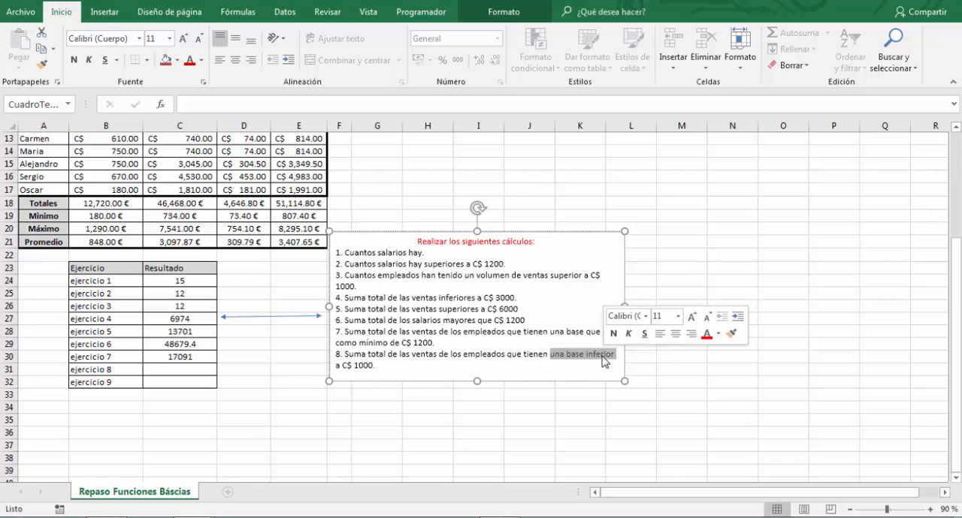
{"action": "left_click", "coordinate": [155, 370]}
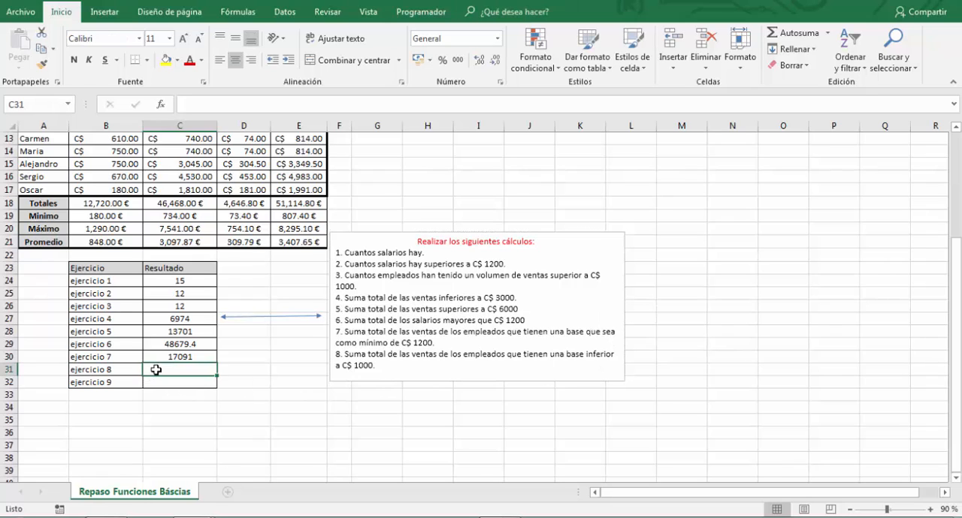
{"action": "type", "text": "=sumar"}
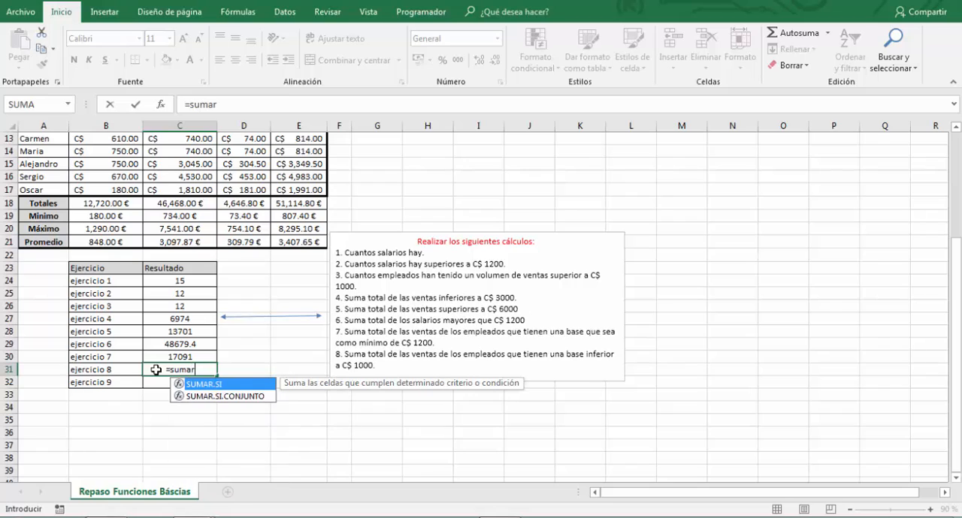
{"action": "key", "text": "Tab"}
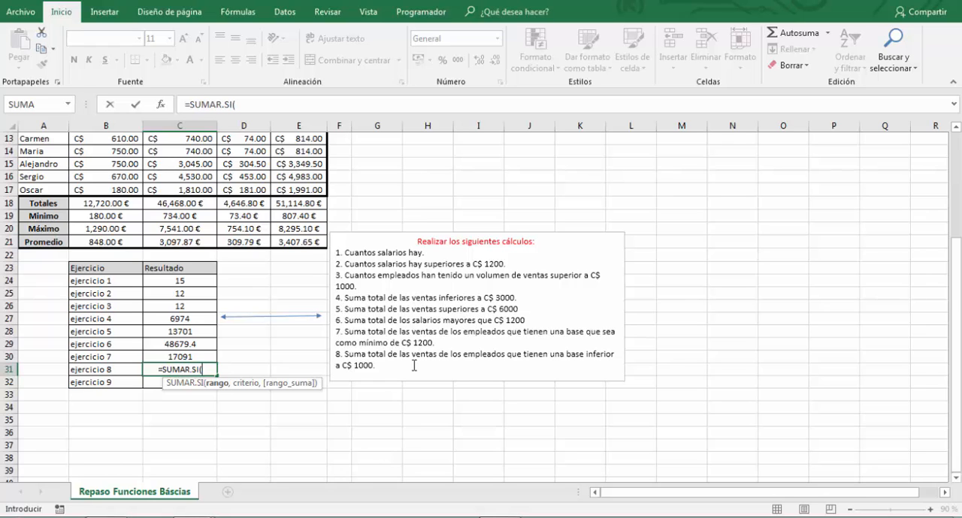
{"action": "scroll", "coordinate": [315, 316], "scroll_direction": "up", "scroll_amount": 4}
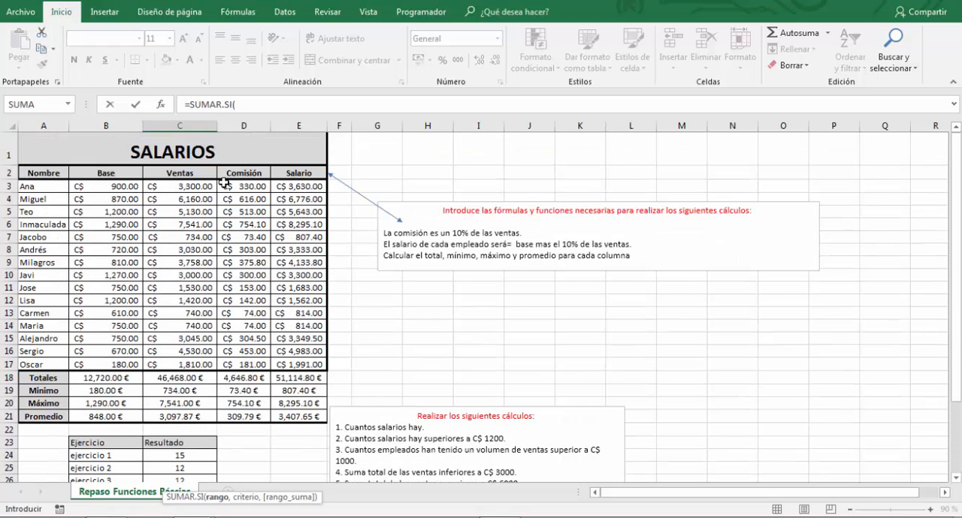
{"action": "left_click_drag", "start_coordinate": [97, 193], "coordinate": [85, 364]}
{"action": "type", "text": ","}
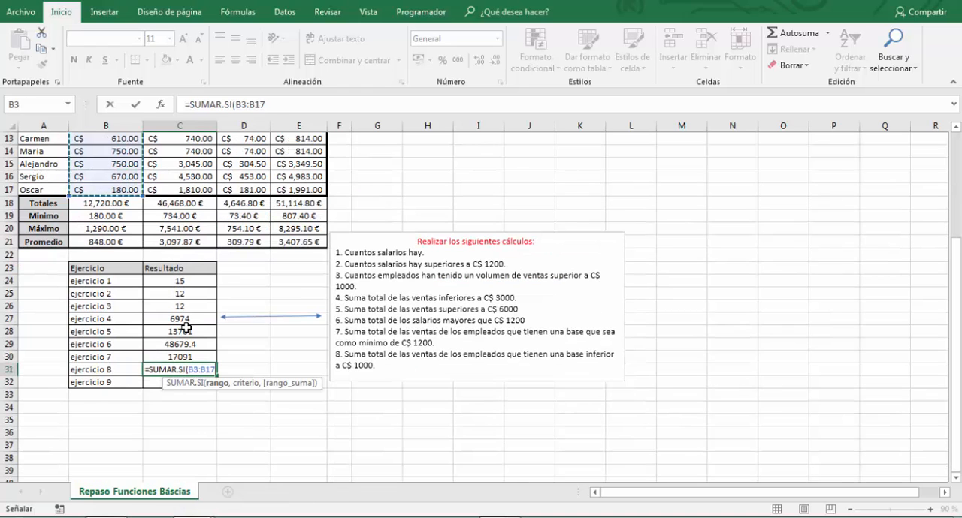
{"action": "type", "text": "\""}
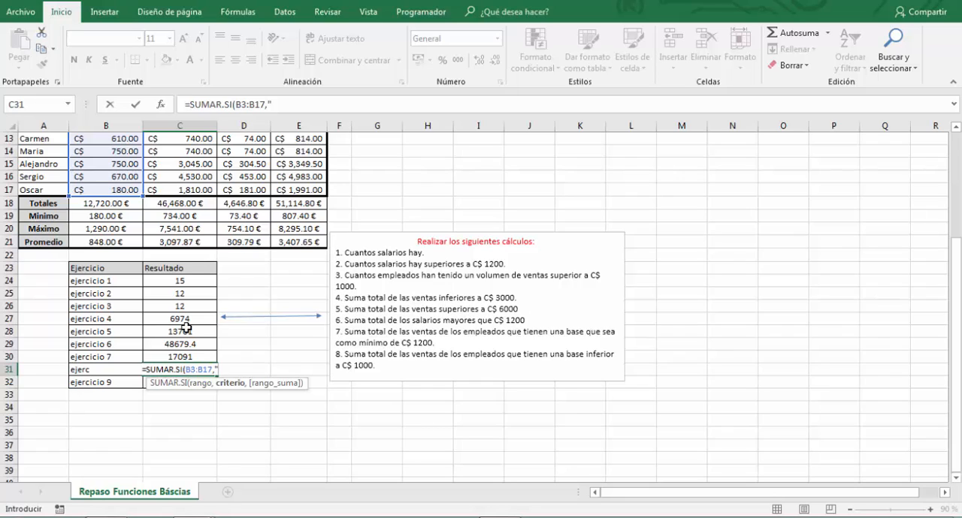
{"action": "type", "text": "<"}
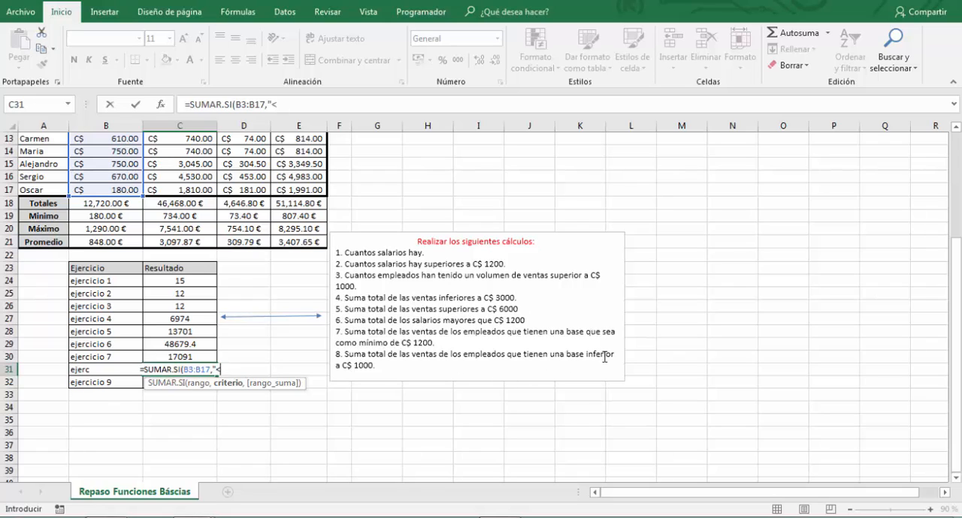
{"action": "type", "text": "1000\""}
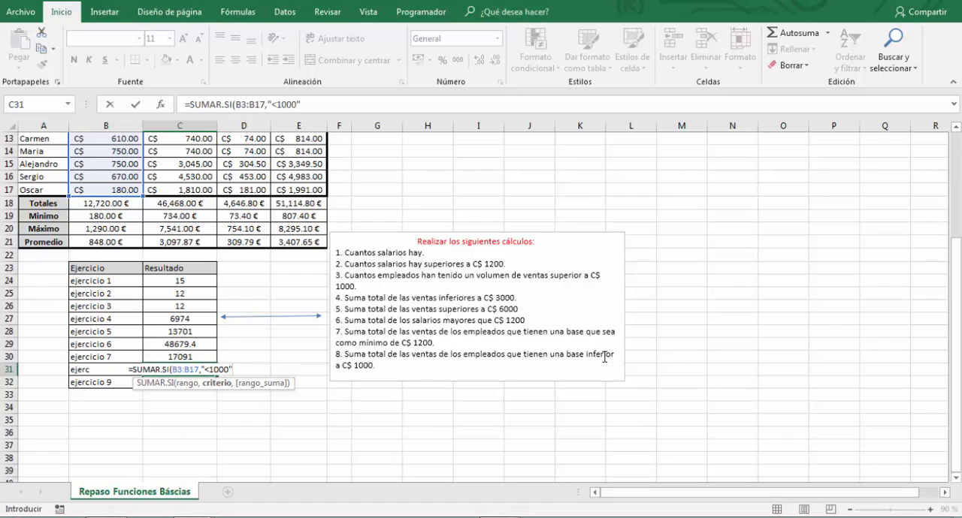
{"action": "type", "text": ","}
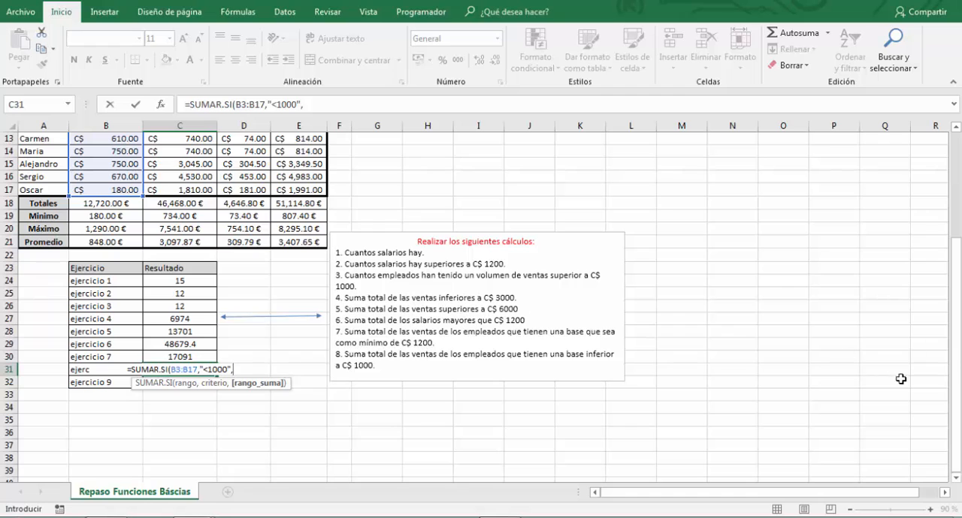
- Complete the ejercicio 8 formula with the sales C3:C17 as sum range, giving =SUMAR.SI(B3:B17,"<1000",C3:C17)
{"action": "left_click_drag", "start_coordinate": [956, 342], "coordinate": [949, 221]}
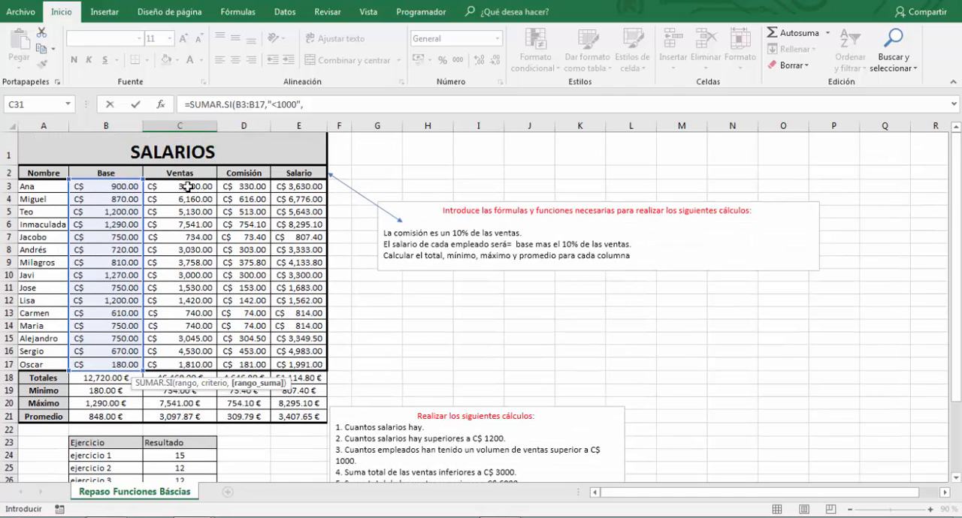
{"action": "left_click_drag", "start_coordinate": [184, 188], "coordinate": [201, 295]}
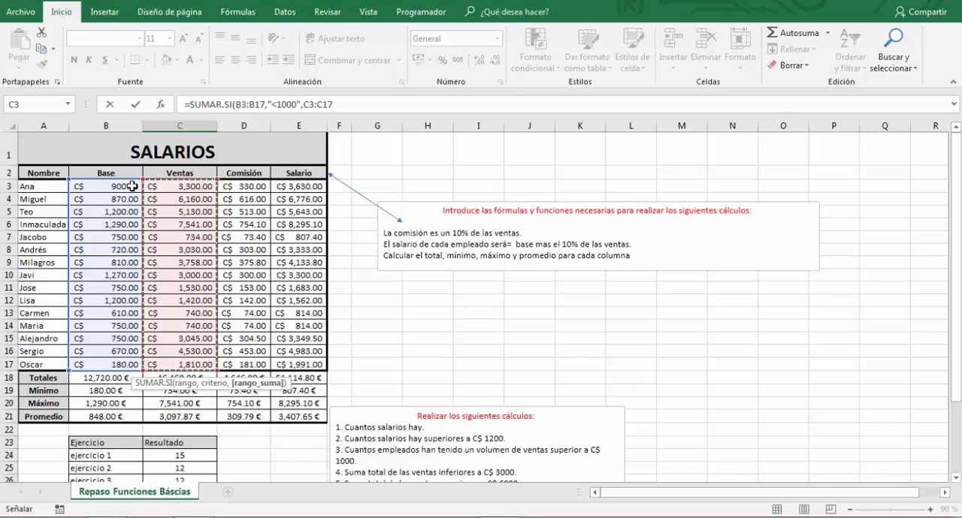
{"action": "left_click_drag", "start_coordinate": [955, 233], "coordinate": [954, 248]}
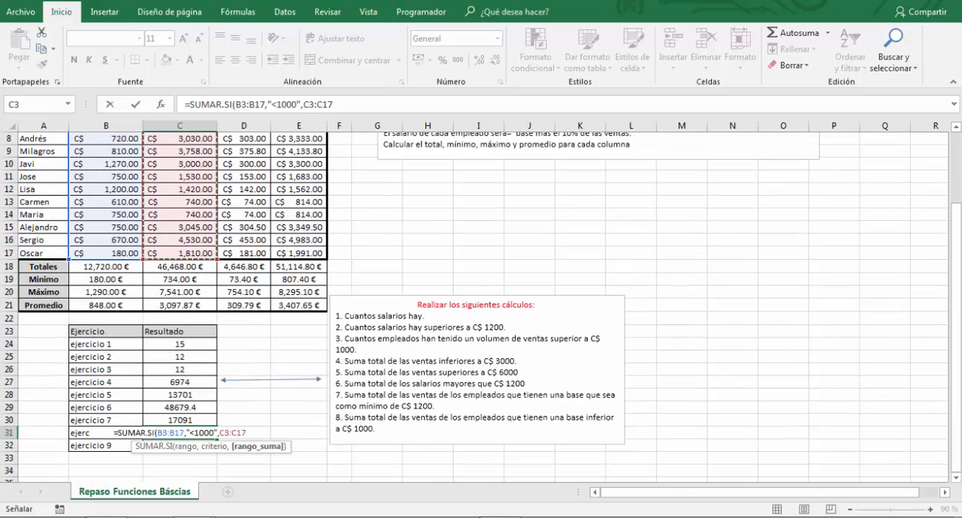
{"action": "type", "text": ")"}
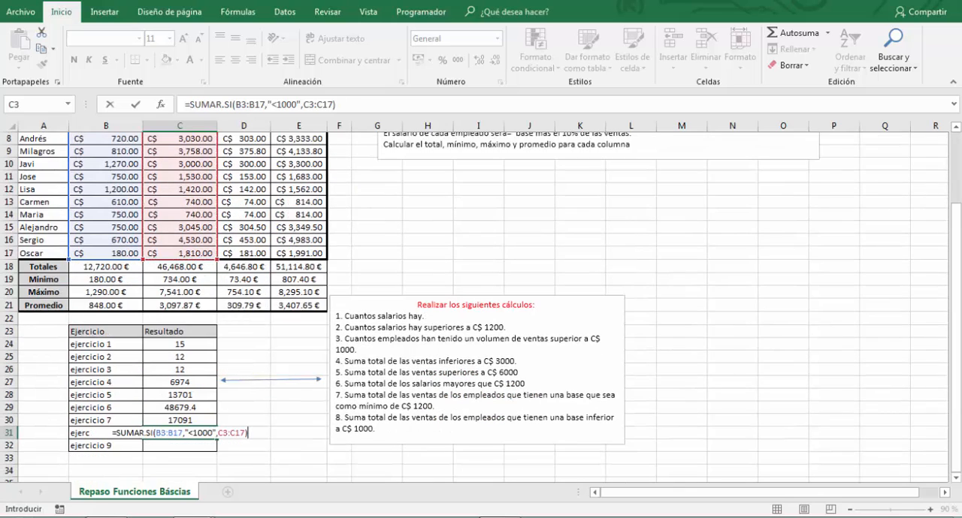
{"action": "key", "text": "Return"}
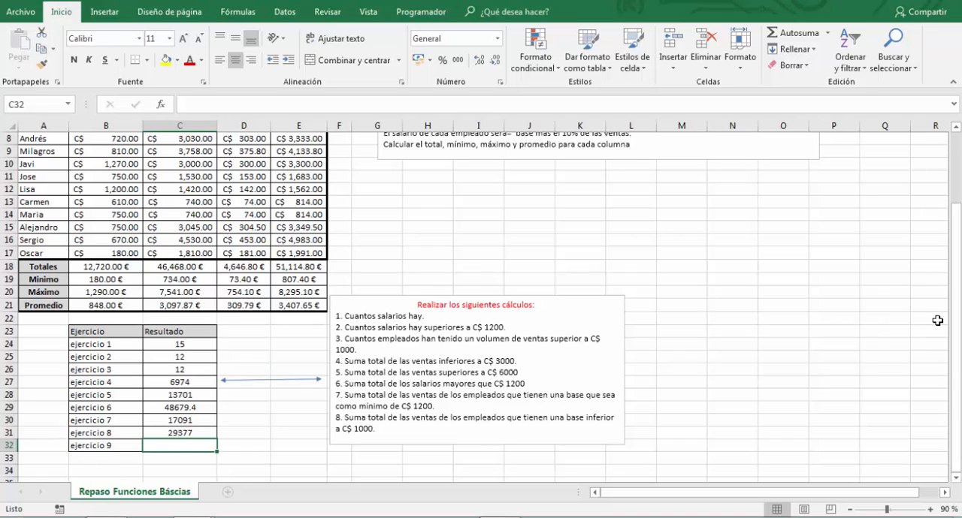
{"action": "left_click_drag", "start_coordinate": [956, 275], "coordinate": [955, 259]}
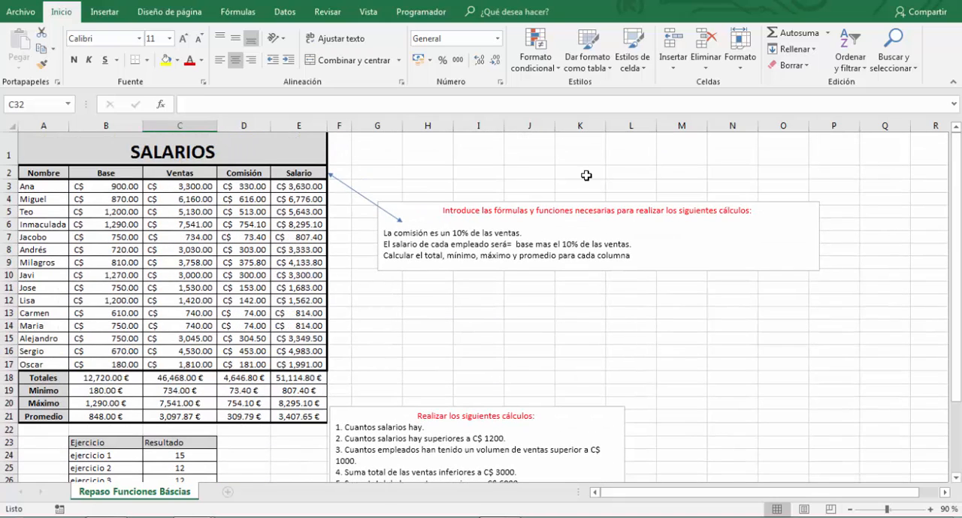
{"action": "scroll", "coordinate": [526, 323], "scroll_direction": "down", "scroll_amount": 3}
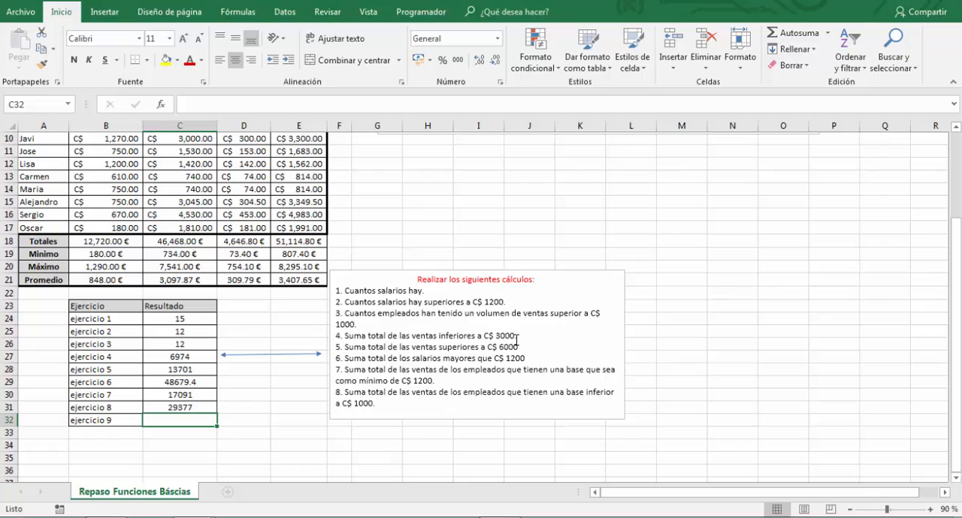